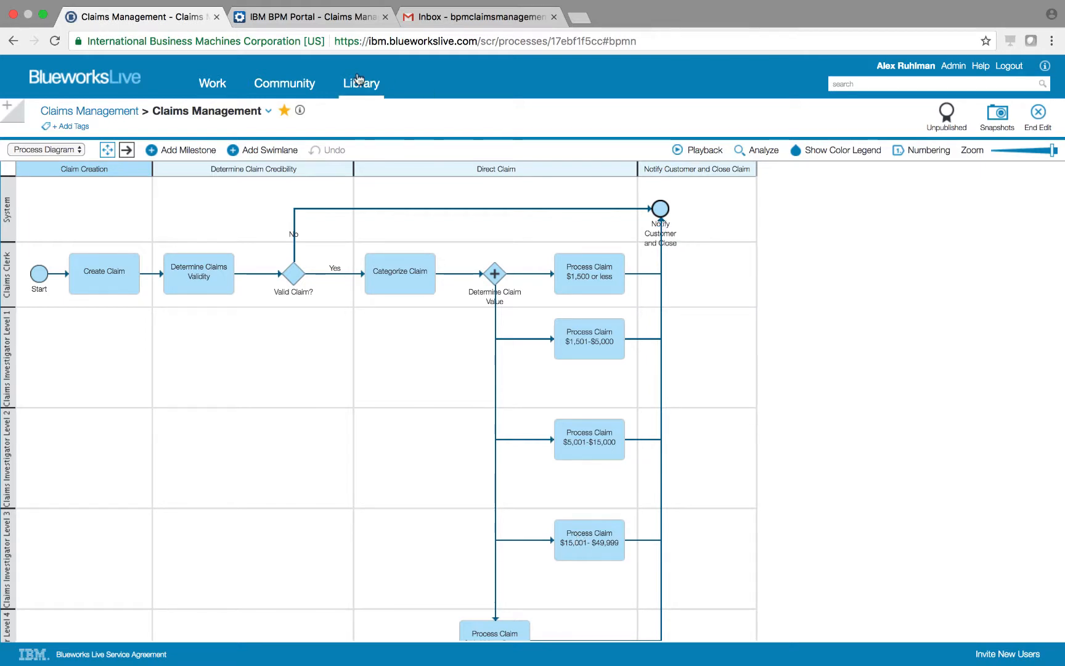
Switch to the IBM BPM Portal tab showing the Claims Management Process:163 diagram
left_click(304, 17)
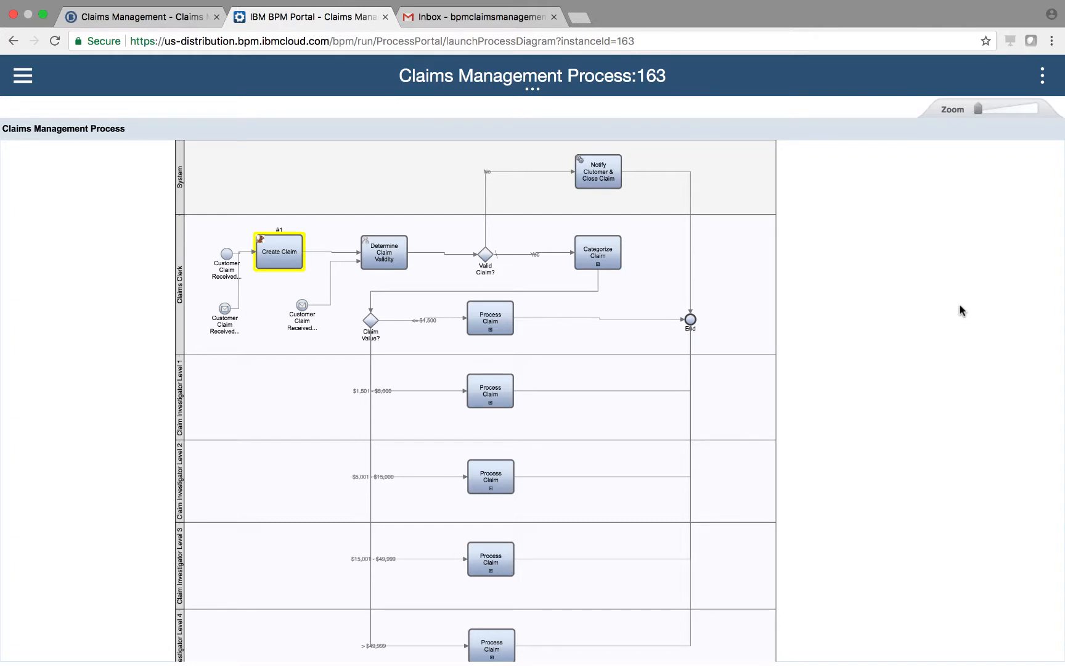
Launch the Create Claim task from the Work dashboard to bring up the Claims Input Form
scroll(960, 305, "down", 1)
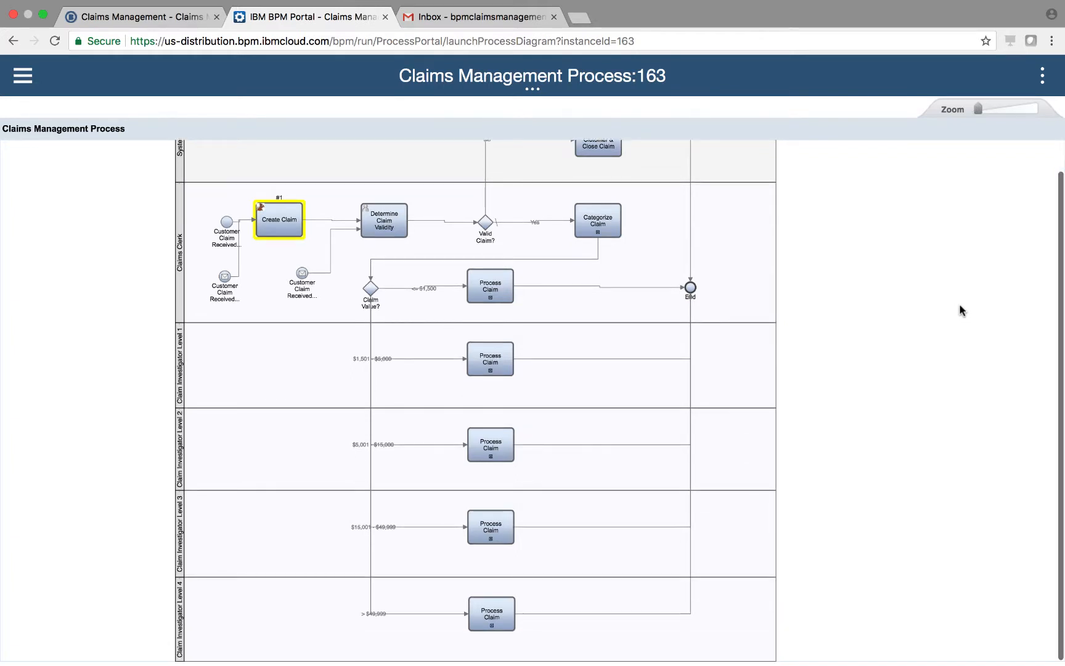
scroll(960, 309, "up", 1)
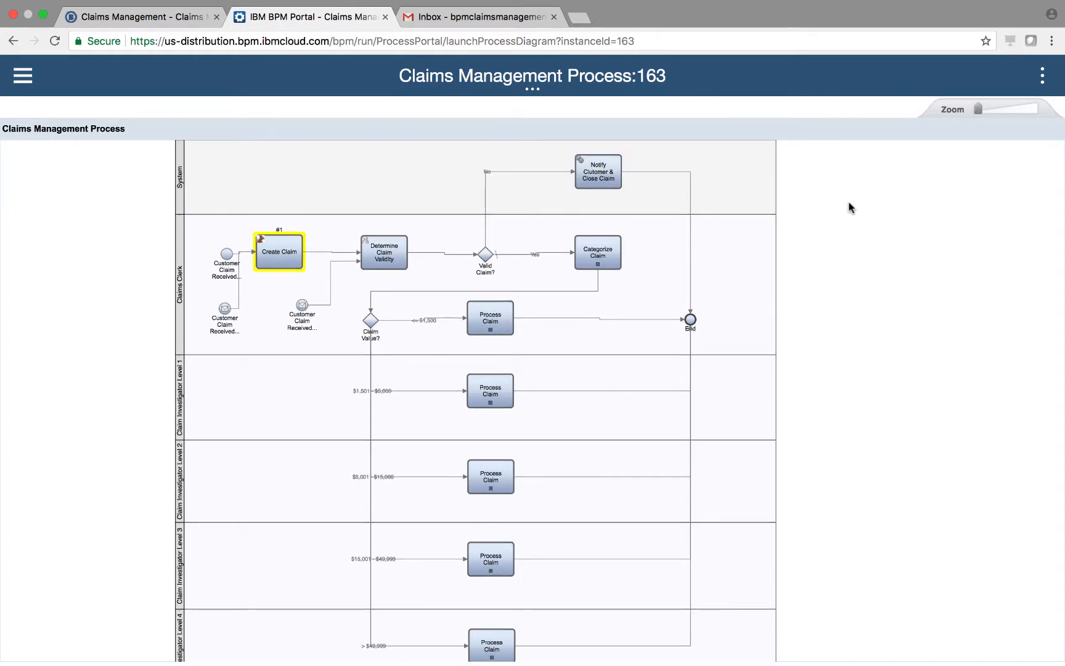
left_click(23, 78)
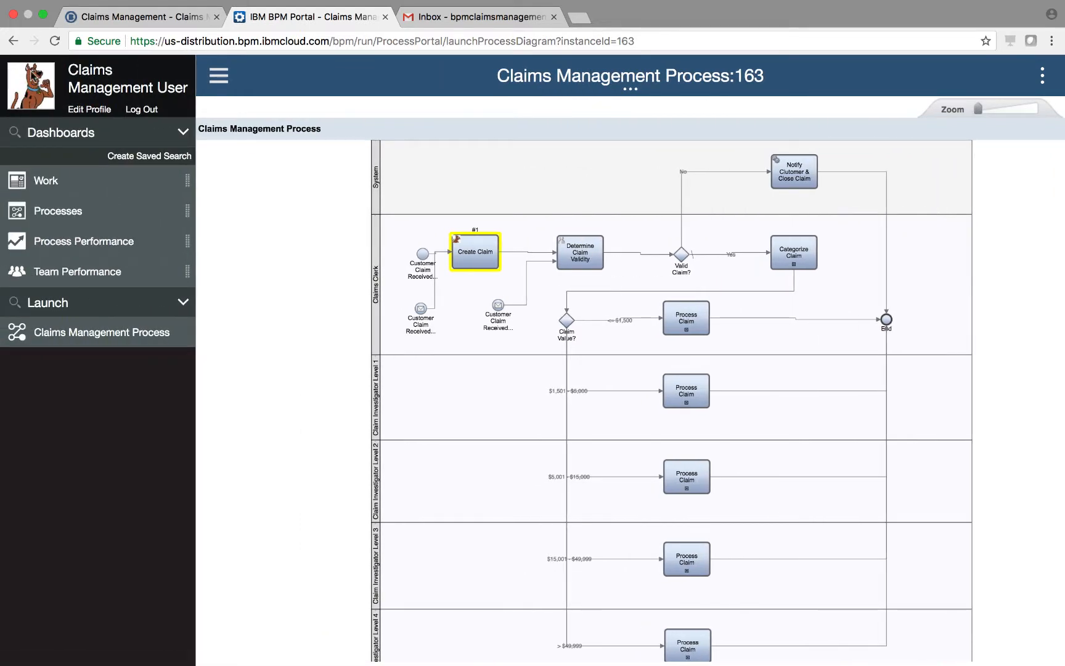
left_click(47, 185)
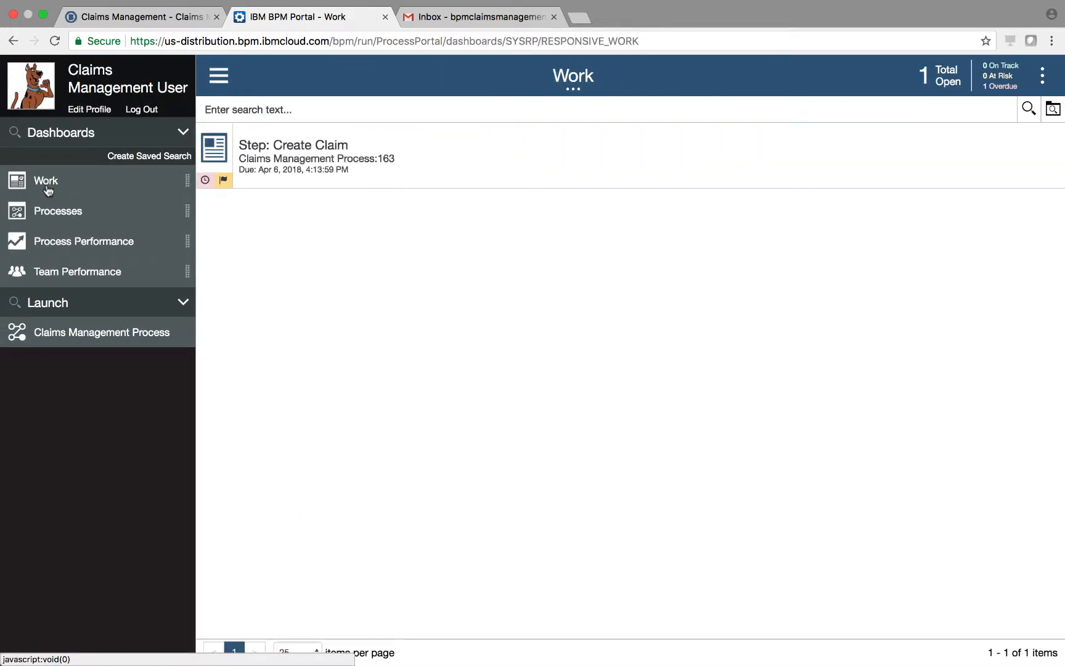
left_click(426, 181)
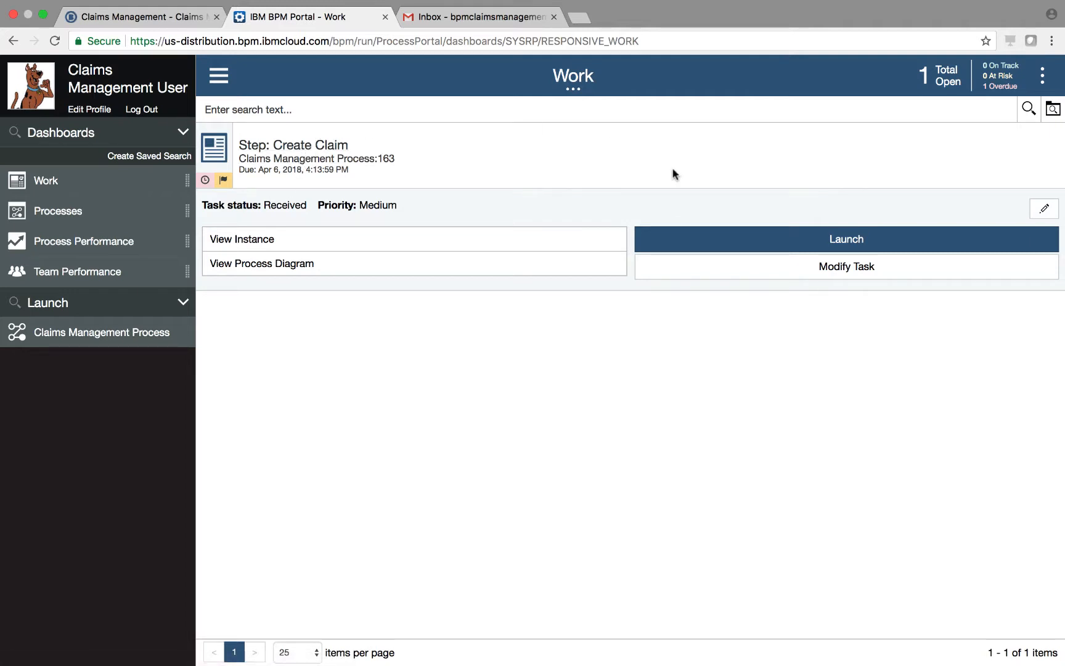
left_click(734, 236)
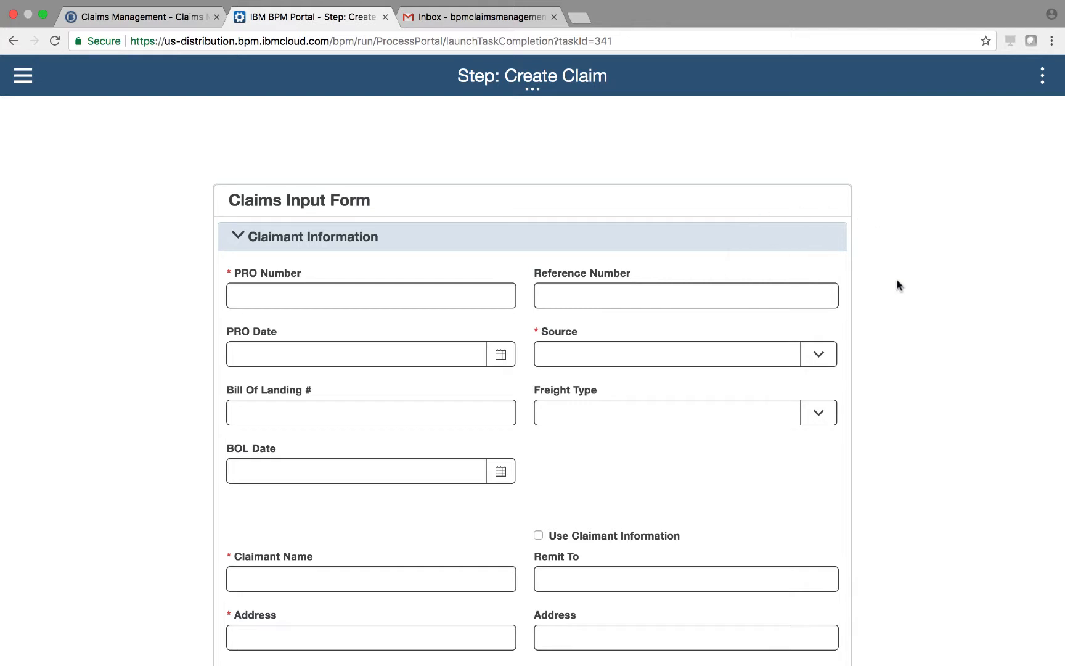
Submit the blank Claims Input Form and review the required-field errors it flags
scroll(897, 281, "down", 1)
scroll(897, 285, "down", 1)
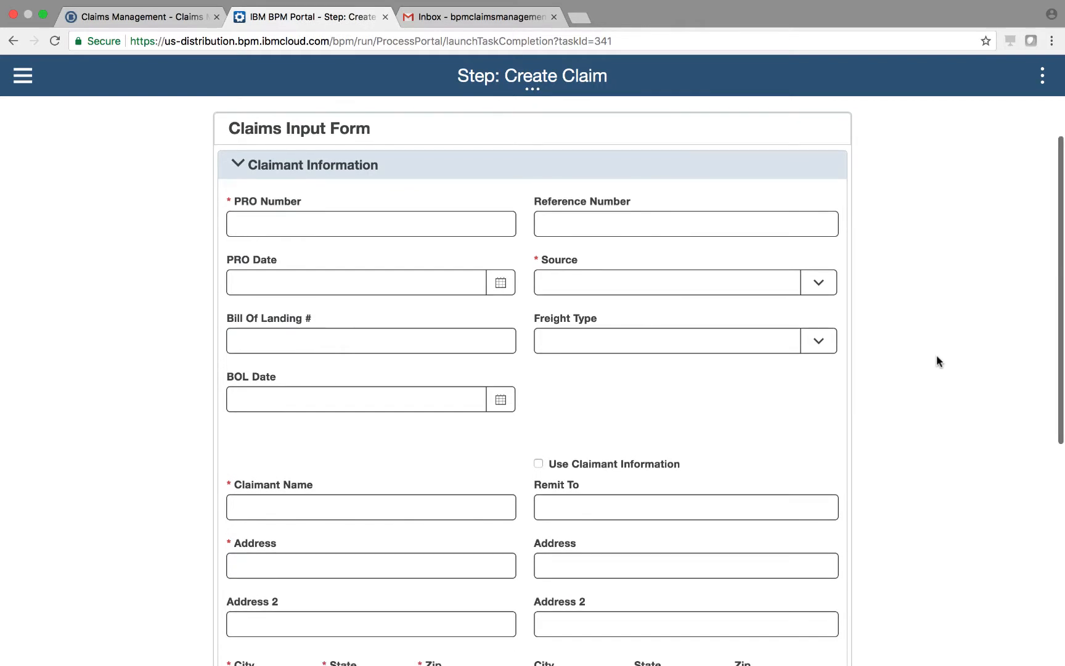
scroll(937, 367, "down", 10)
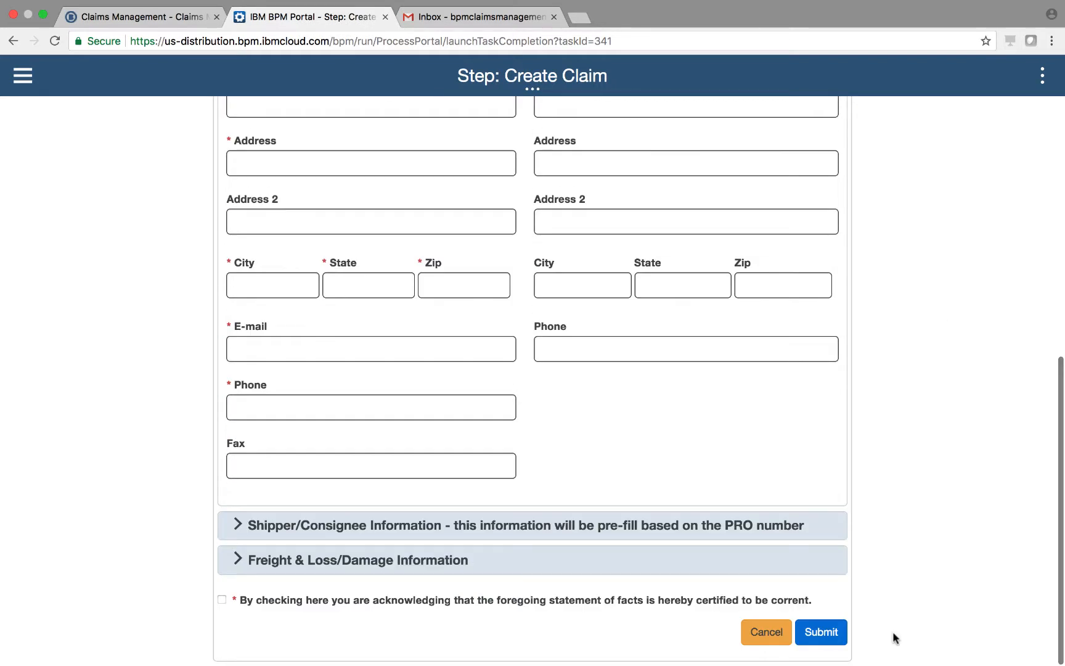
left_click(832, 633)
scroll(964, 529, "up", 6)
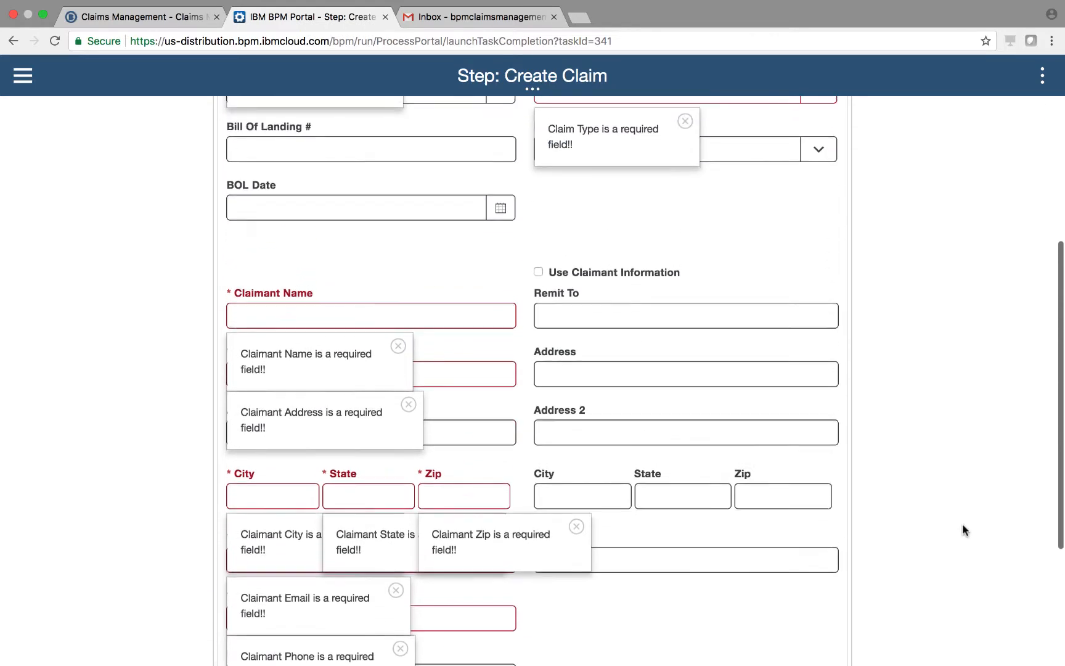
scroll(964, 530, "up", 2)
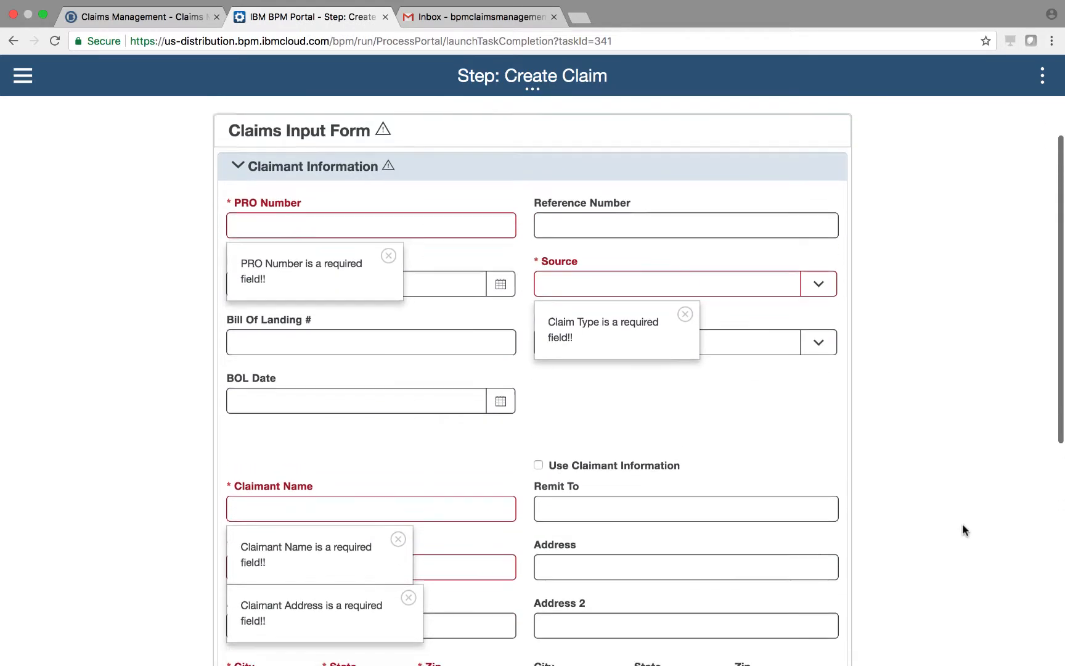
scroll(963, 530, "down", 7)
scroll(963, 528, "up", 7)
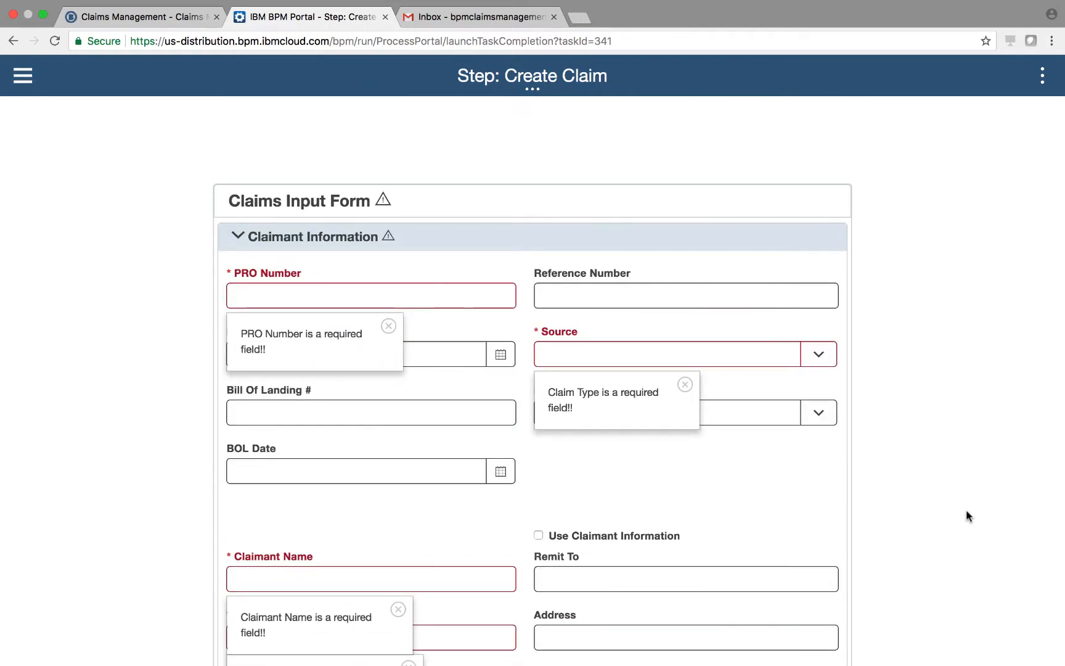
Enter the PRO number, PRO Date 3/27/2018, Source Email, Freight Type Truckload and BOL Date 3/26/2018
type("123456789")
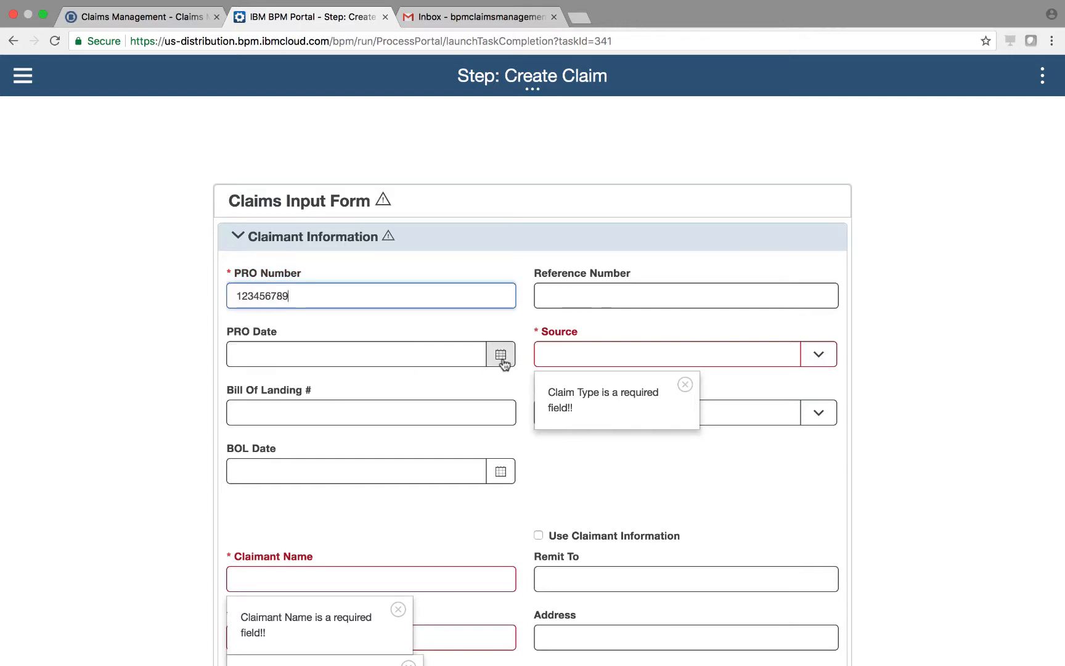
left_click(501, 354)
left_click(505, 352)
left_click(671, 359)
left_click(562, 376)
left_click(500, 466)
left_click(451, 225)
left_click(480, 345)
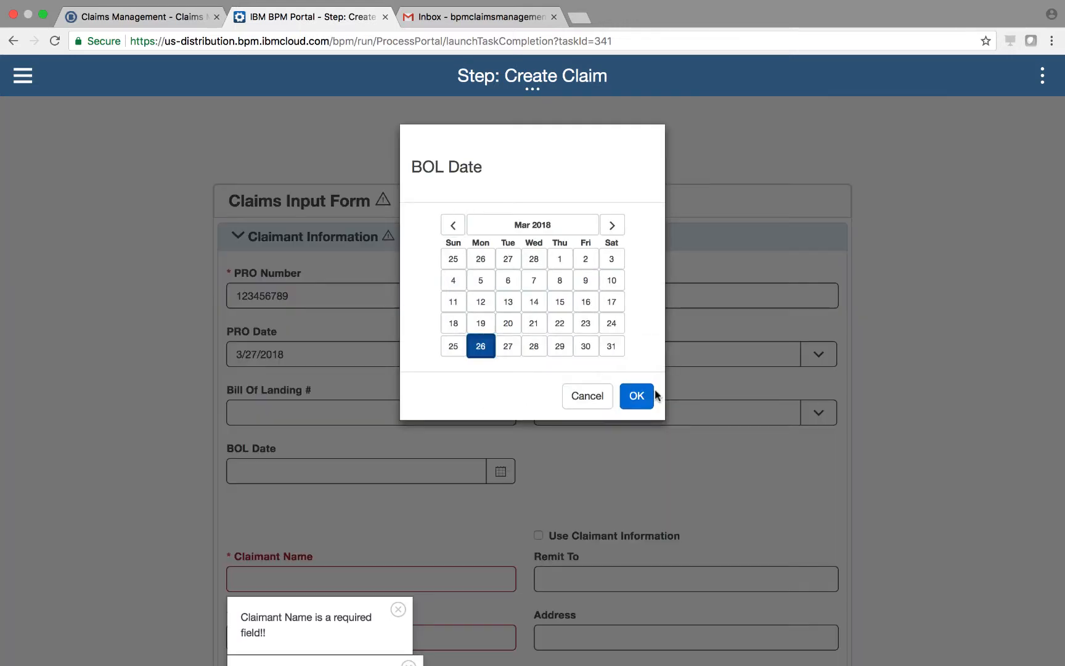
left_click(635, 395)
left_click(678, 407)
left_click(567, 532)
Fill in the claimant's name and full postal address, and copy them into Remit To
scroll(617, 432, "down", 3)
type("John Doe")
left_click(364, 483)
type("123 Main St")
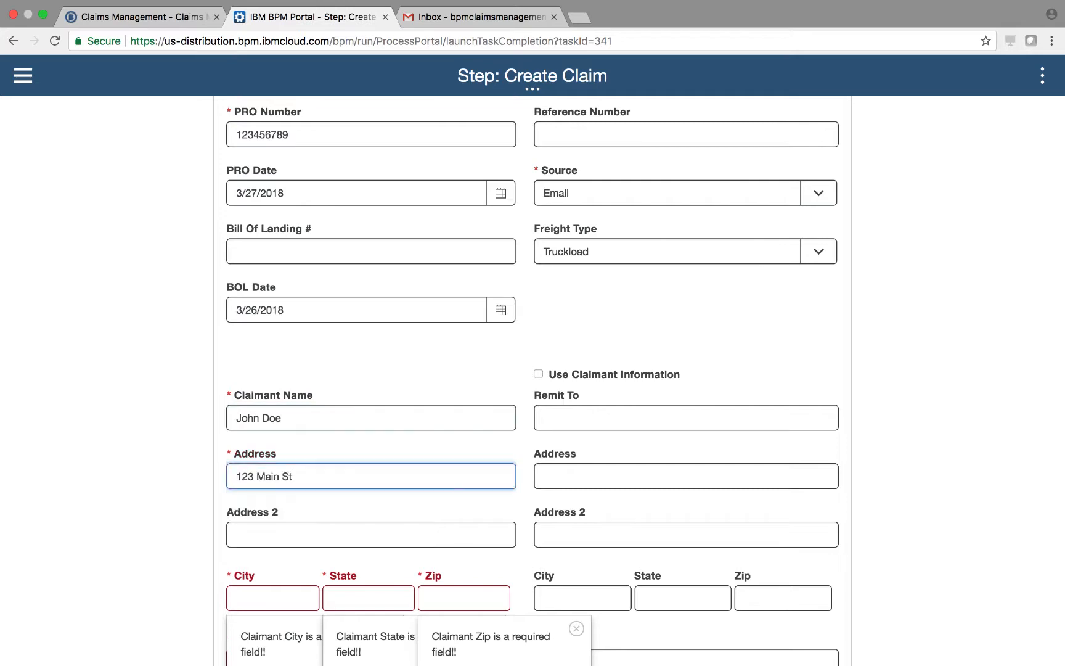
scroll(370, 493, "down", 2)
left_click(272, 528)
type("Chicago")
left_click(402, 533)
type("IL")
key("Tab")
type("60652")
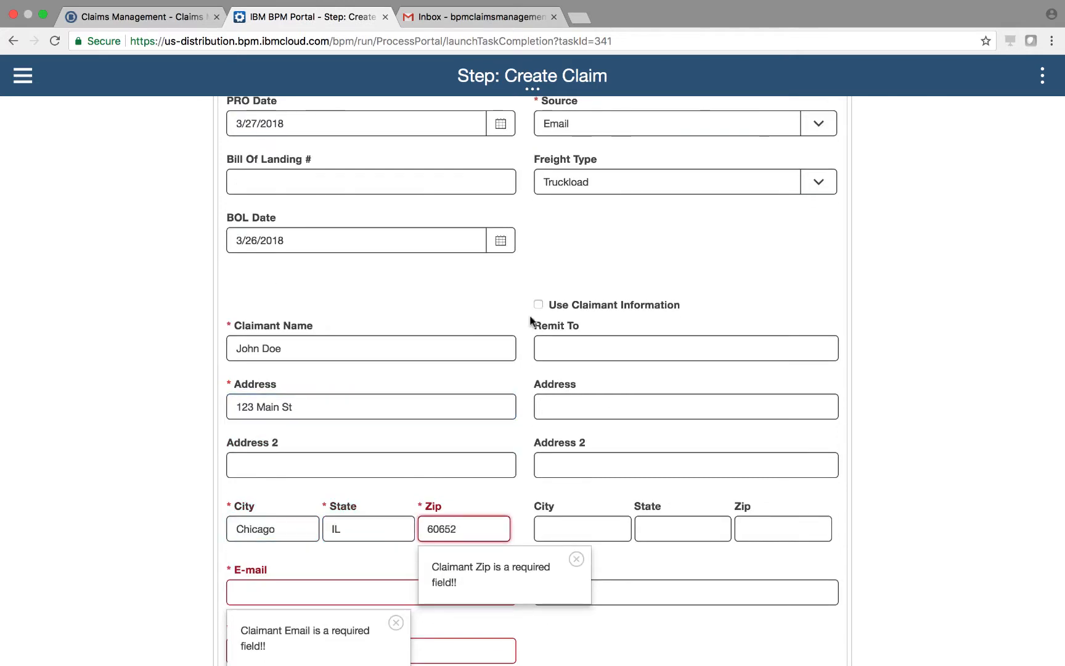
left_click(539, 304)
Enter the claimant's e-mail address and phone number
scroll(538, 309, "down", 3)
left_click(308, 420)
key("Tab")
type("5551234567")
key("Tab")
key("Tab")
key("Tab")
scroll(842, 259, "down", 2)
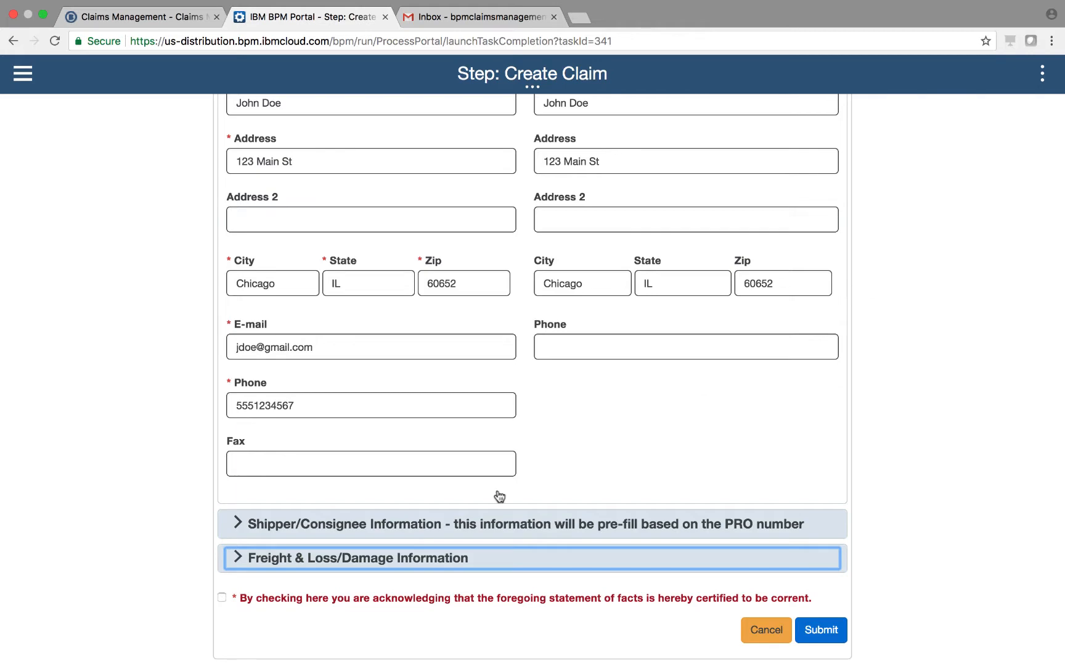
Add a loss/damage line: Damaged Item, quantity 1, total cost $10,000.00
left_click(305, 559)
scroll(303, 557, "down", 7)
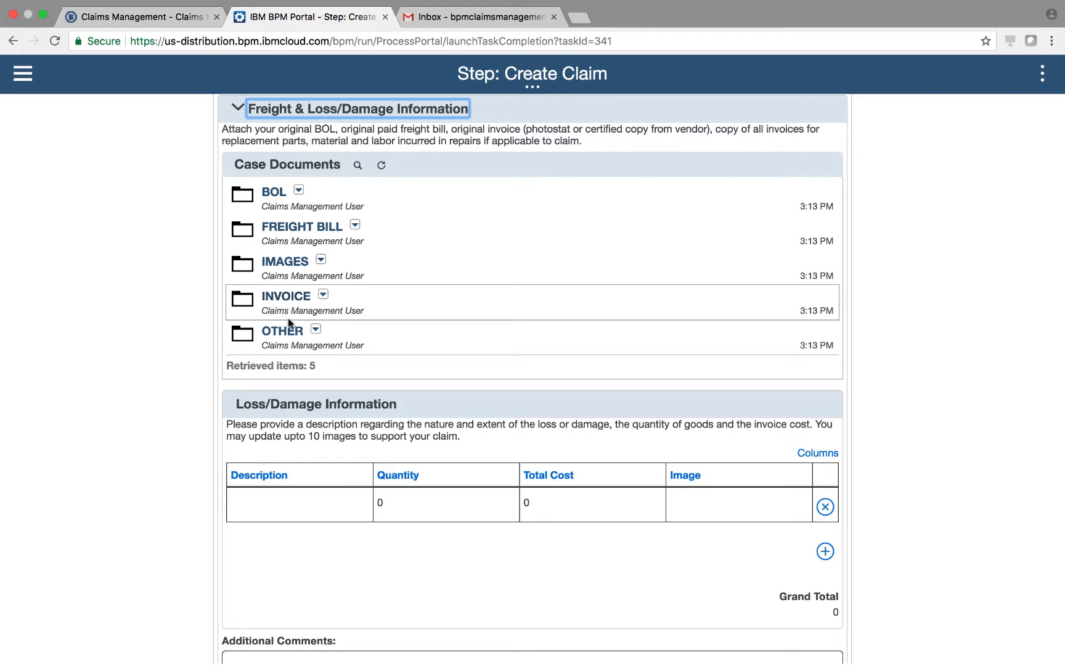
left_click(269, 505)
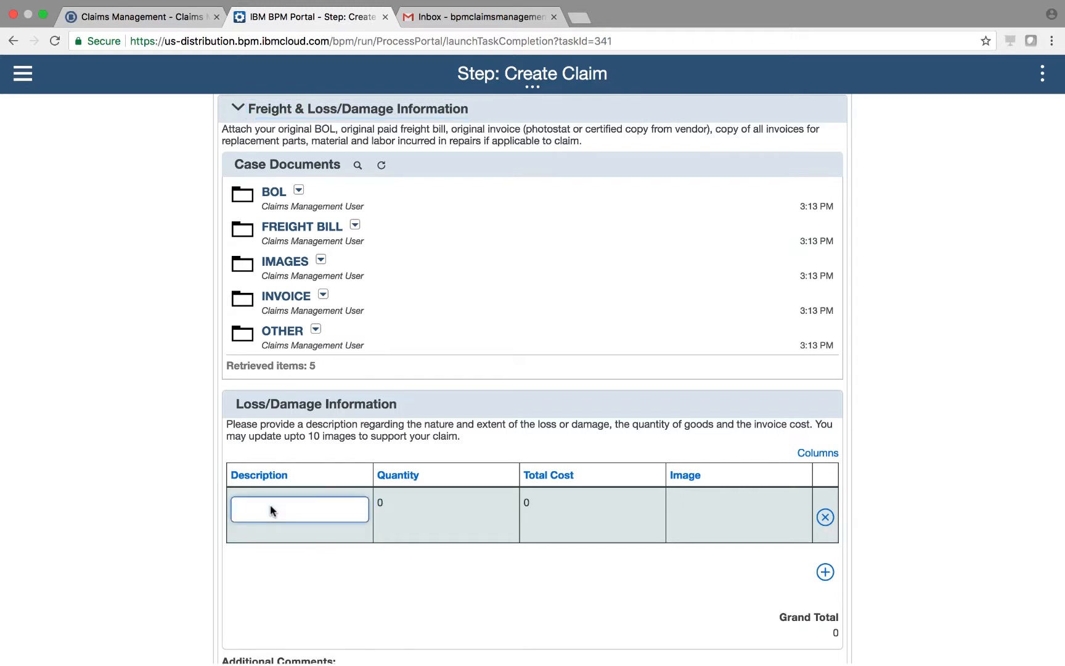
type("Damaged Items")
left_click(417, 511)
type("1")
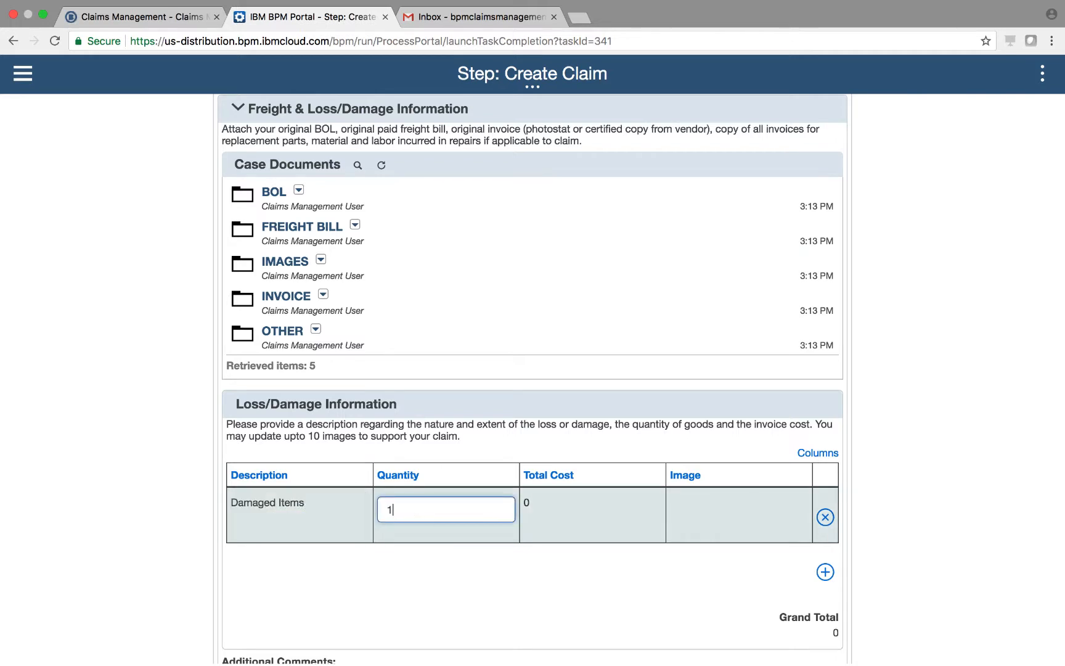
left_click(552, 514)
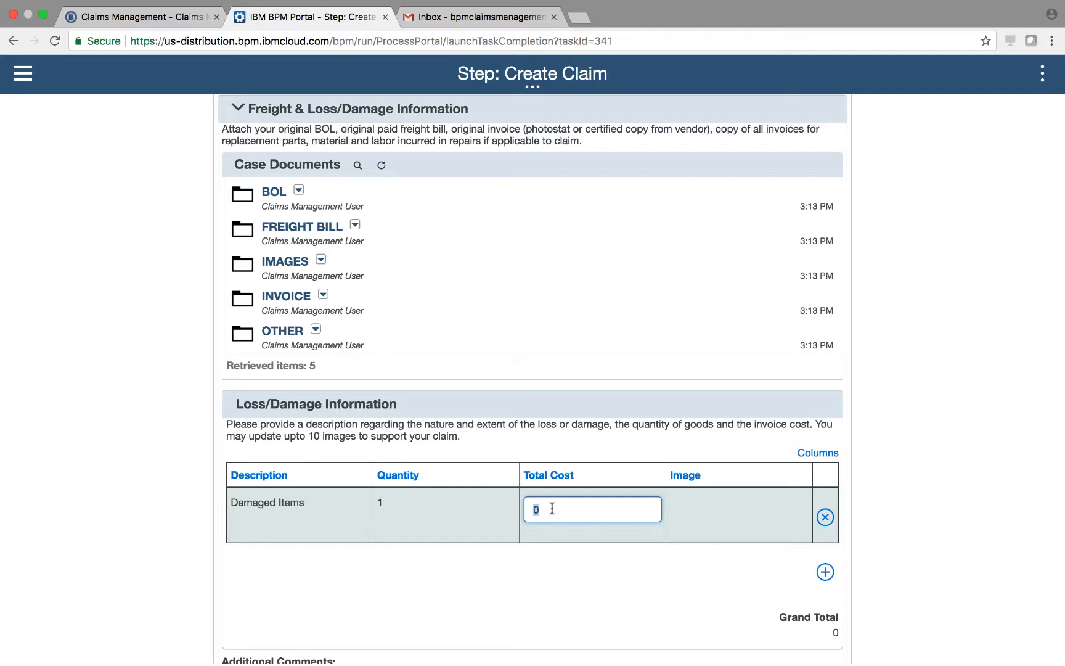
type("10,")
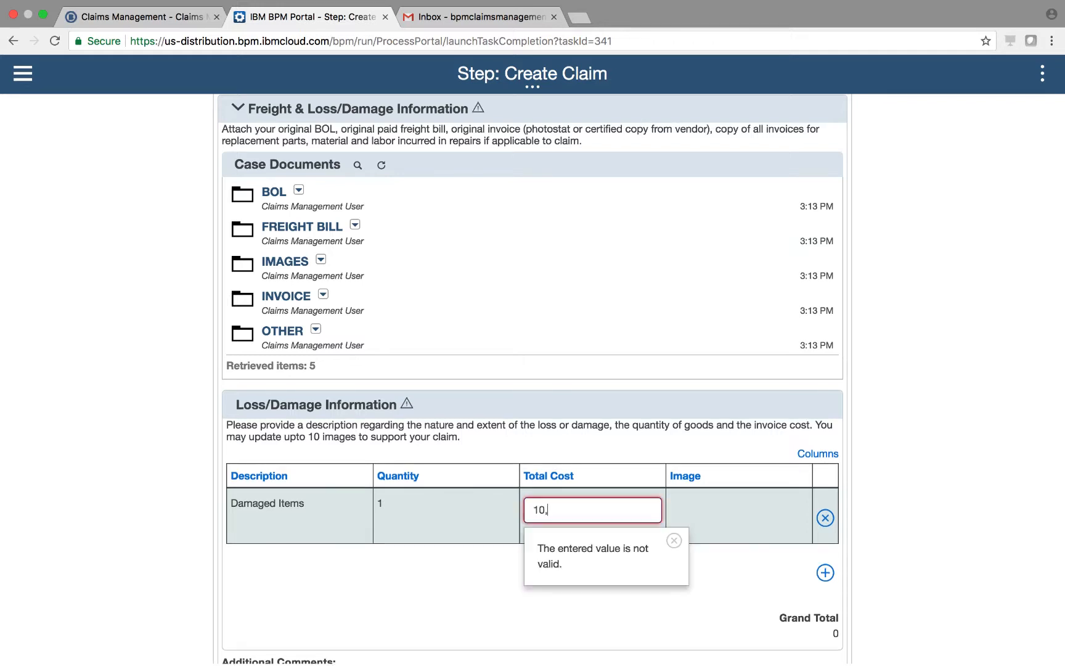
type("000")
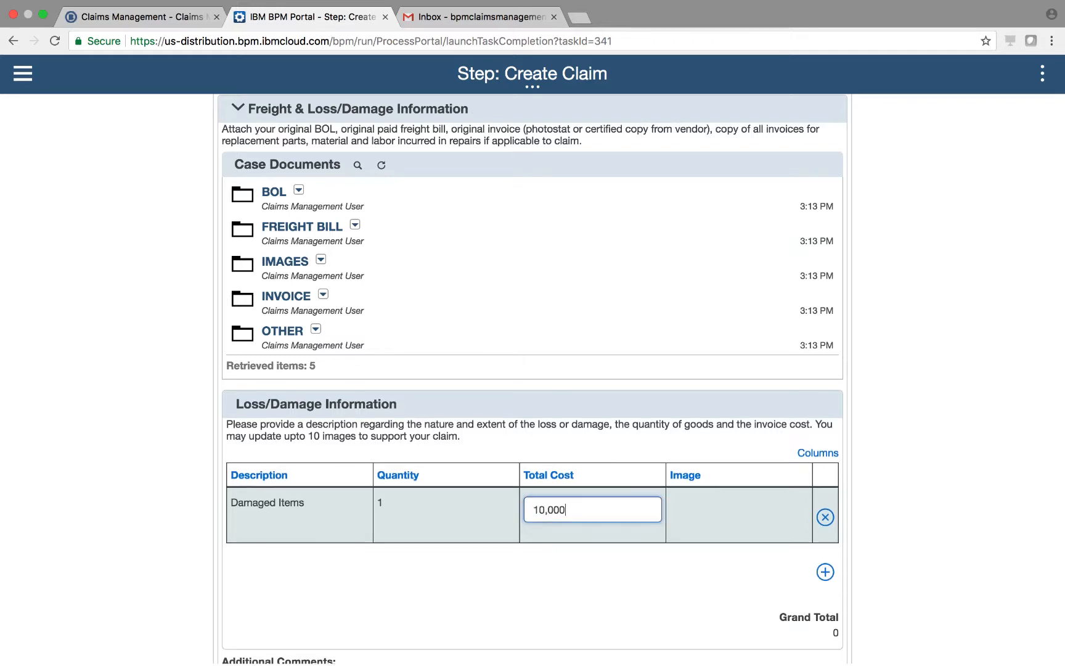
left_click(871, 474)
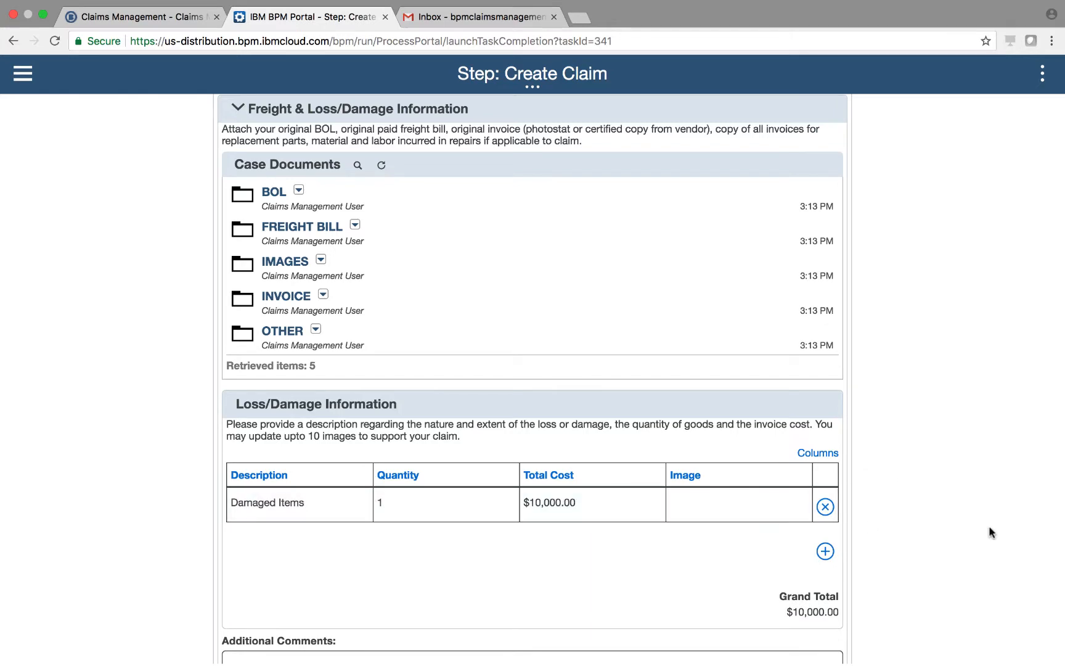
Certify the statement of facts and submit the claim
scroll(993, 525, "down", 5)
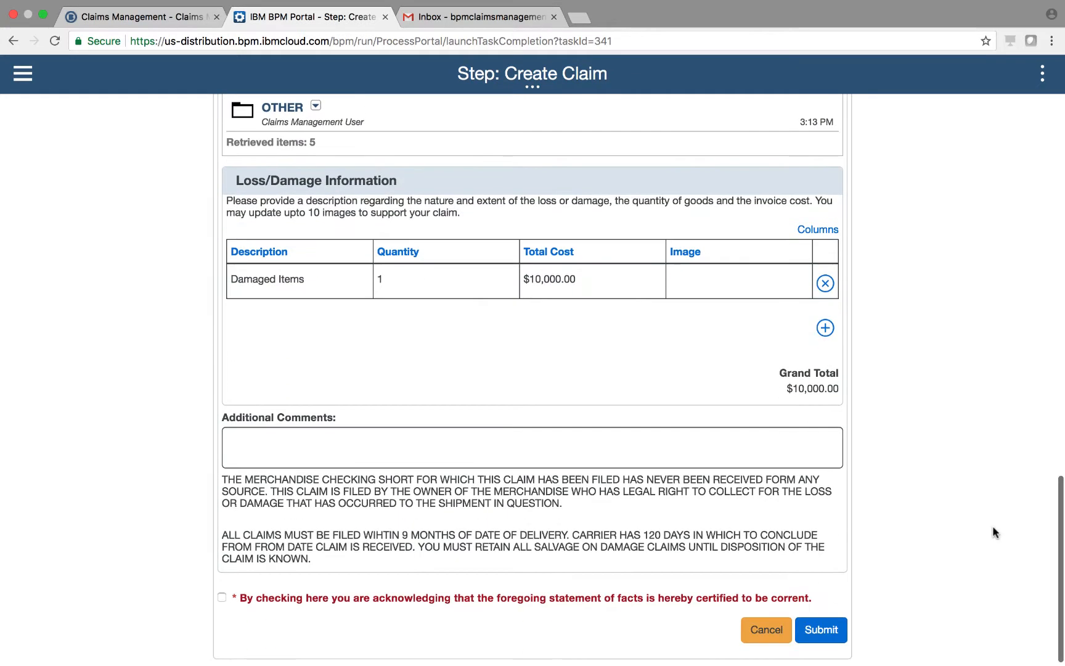
left_click(222, 596)
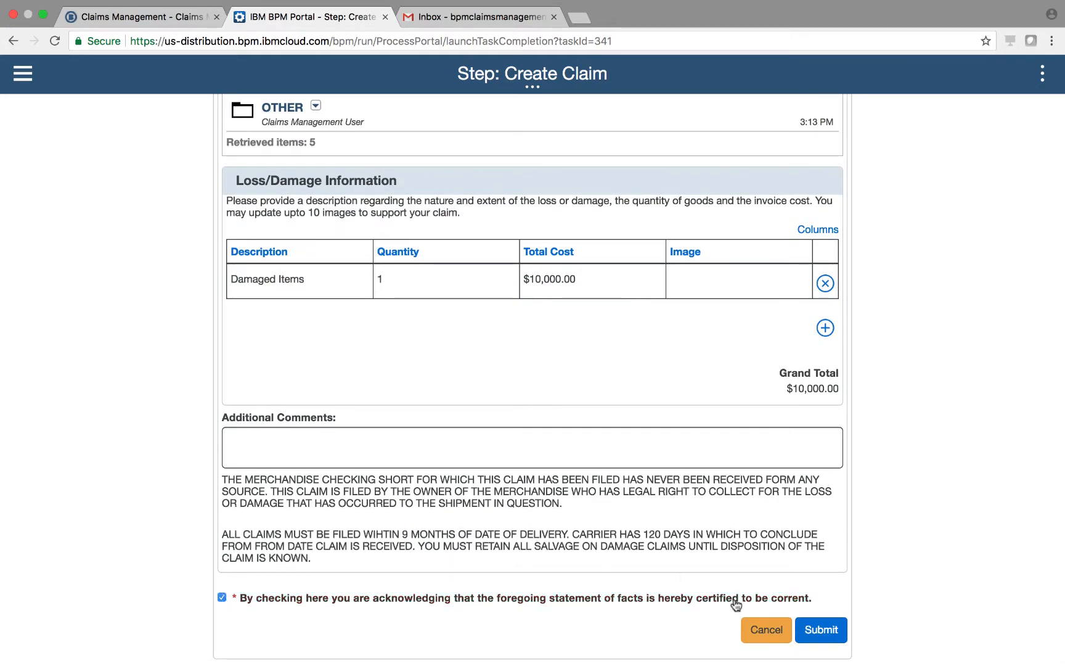
left_click(831, 626)
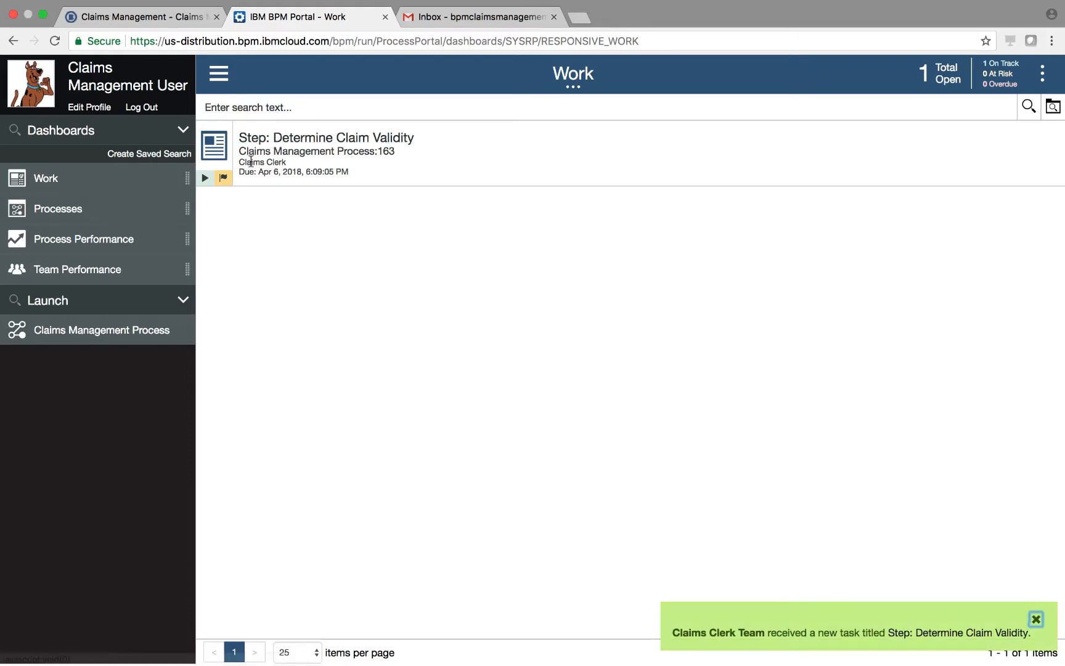
Check process 163's diagram, then claim and open the Determine Claim Validity task
left_click(209, 143)
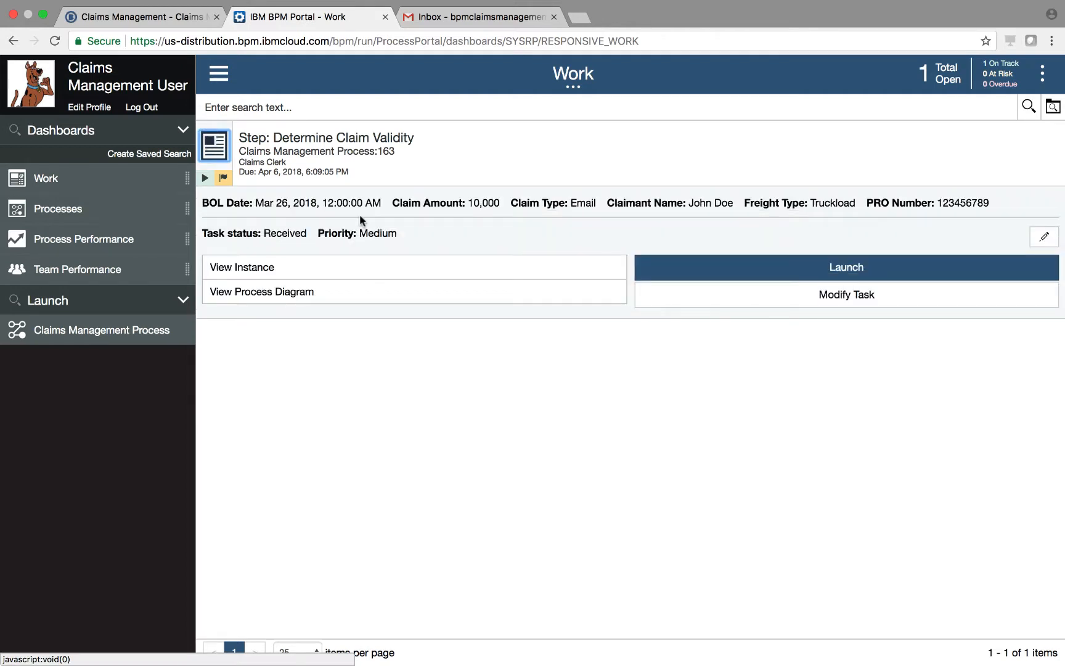
left_click(280, 294)
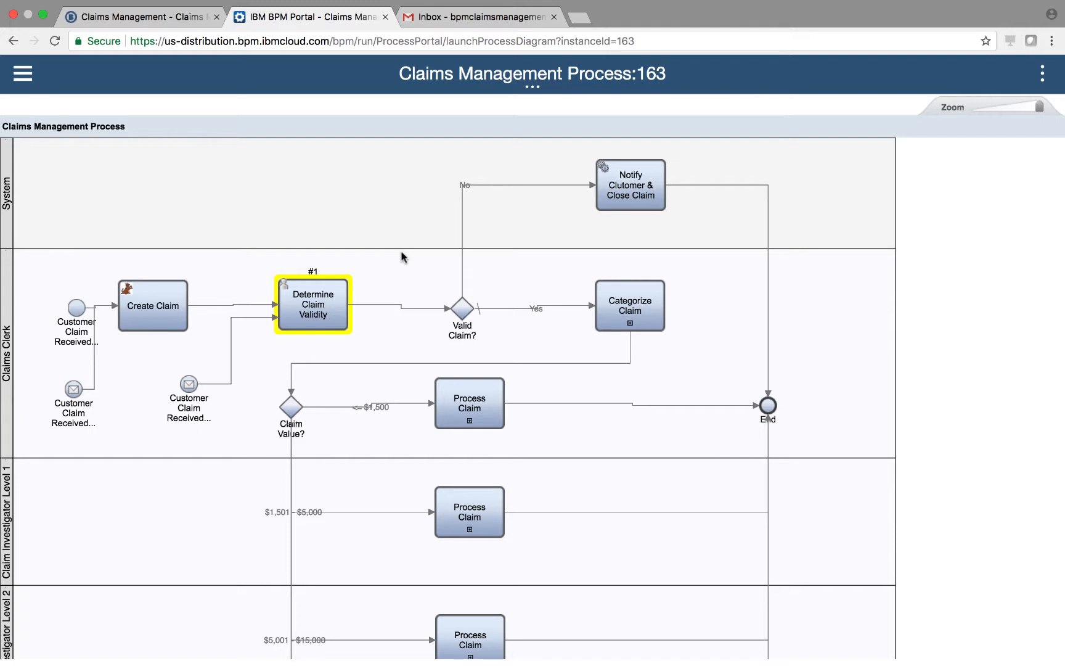
left_click(16, 75)
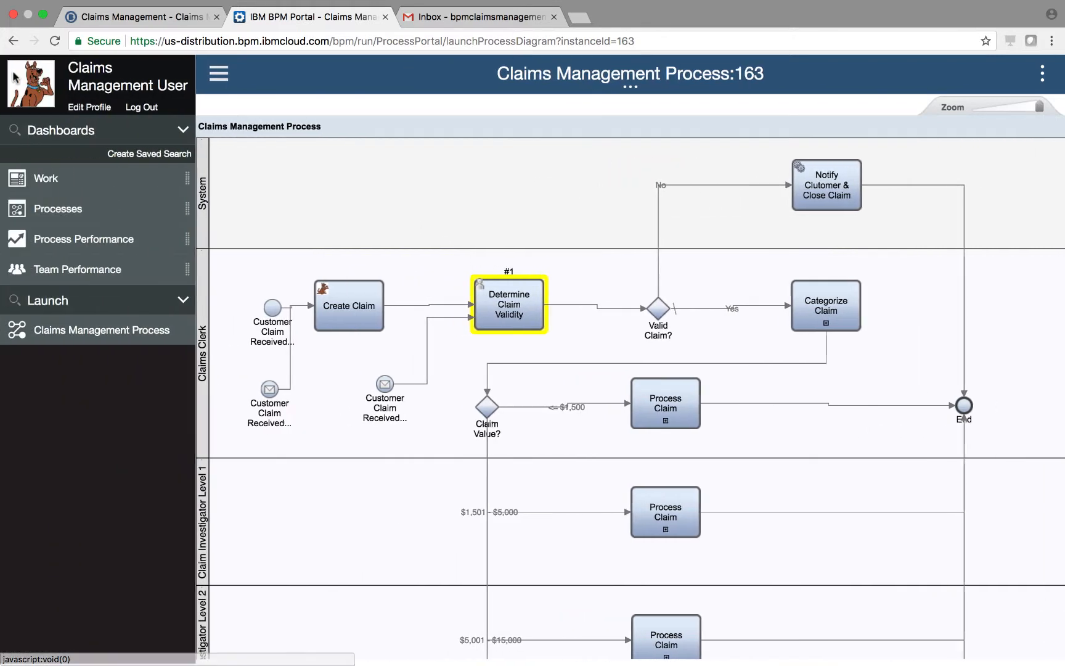
left_click(46, 179)
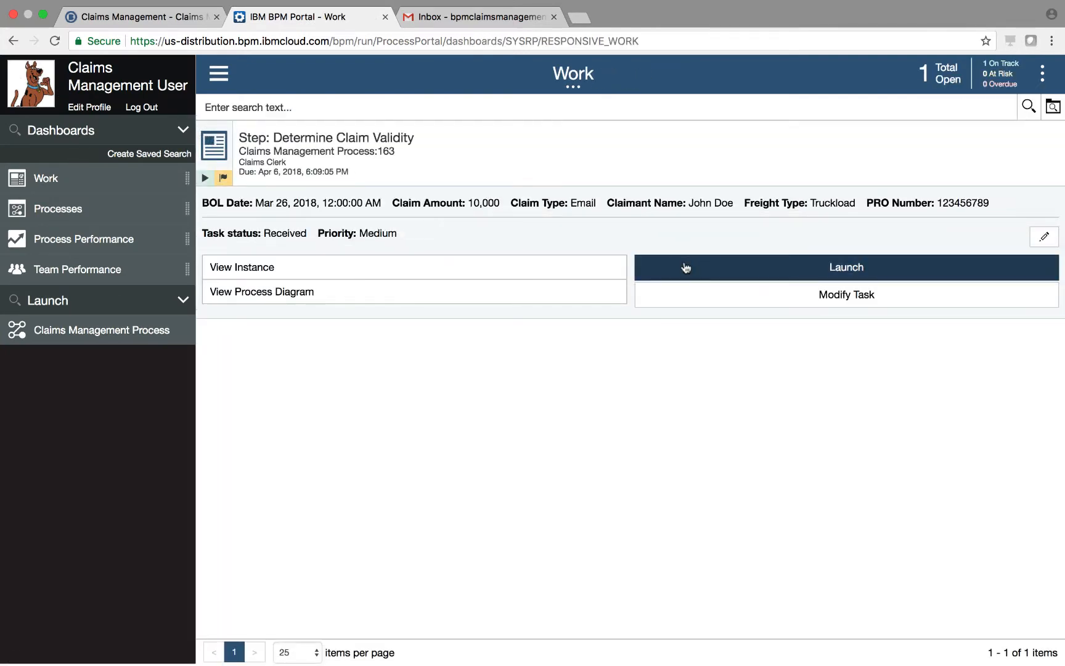
left_click(685, 267)
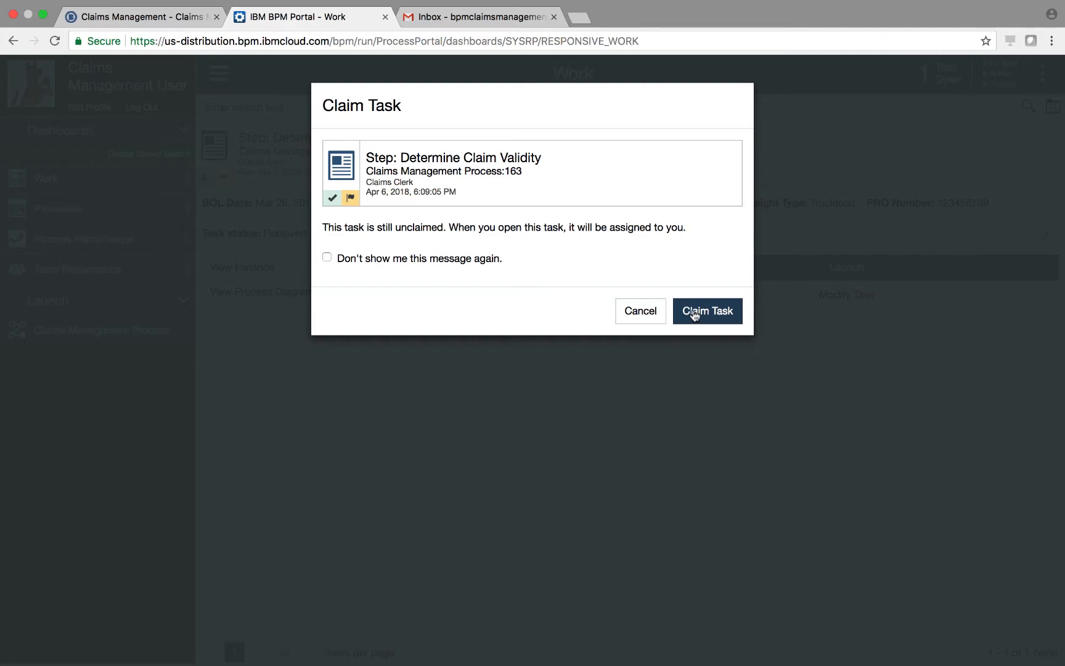
left_click(695, 314)
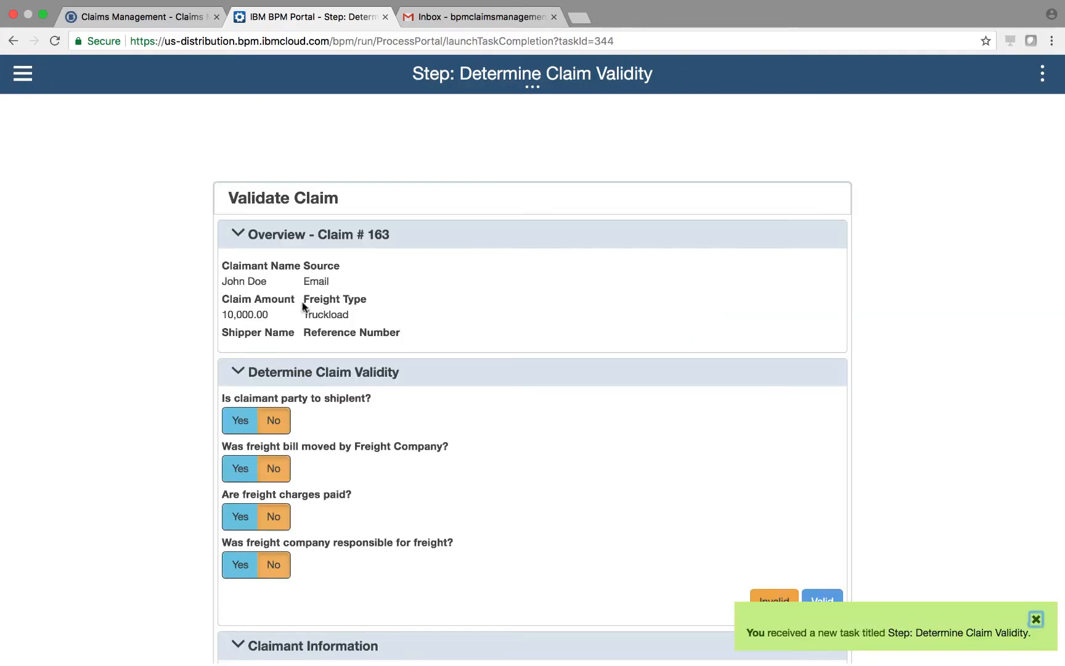
Answer Yes to party to shipment, freight moved, charges paid and company responsible, then choose Valid
scroll(302, 305, "down", 1)
scroll(144, 335, "down", 3)
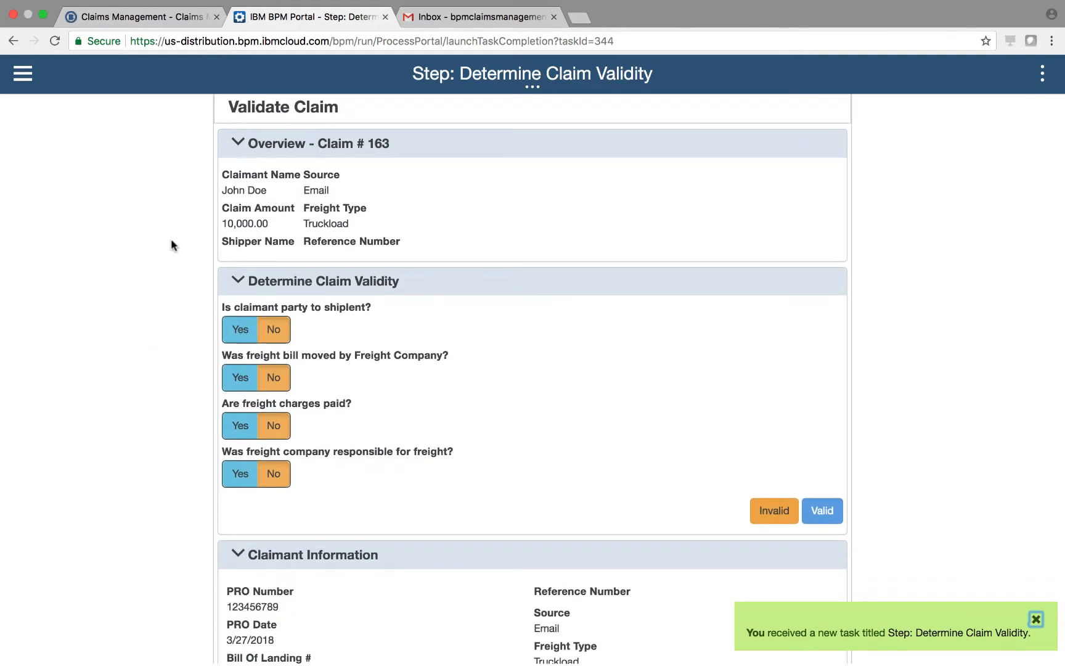
scroll(176, 276, "down", 1)
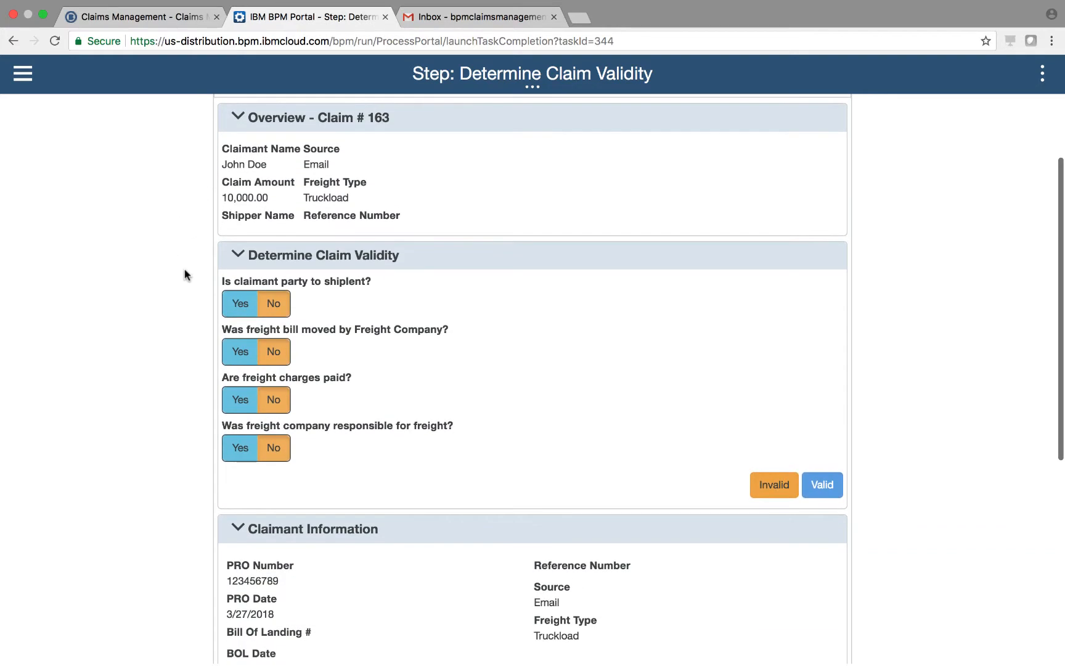
left_click(238, 306)
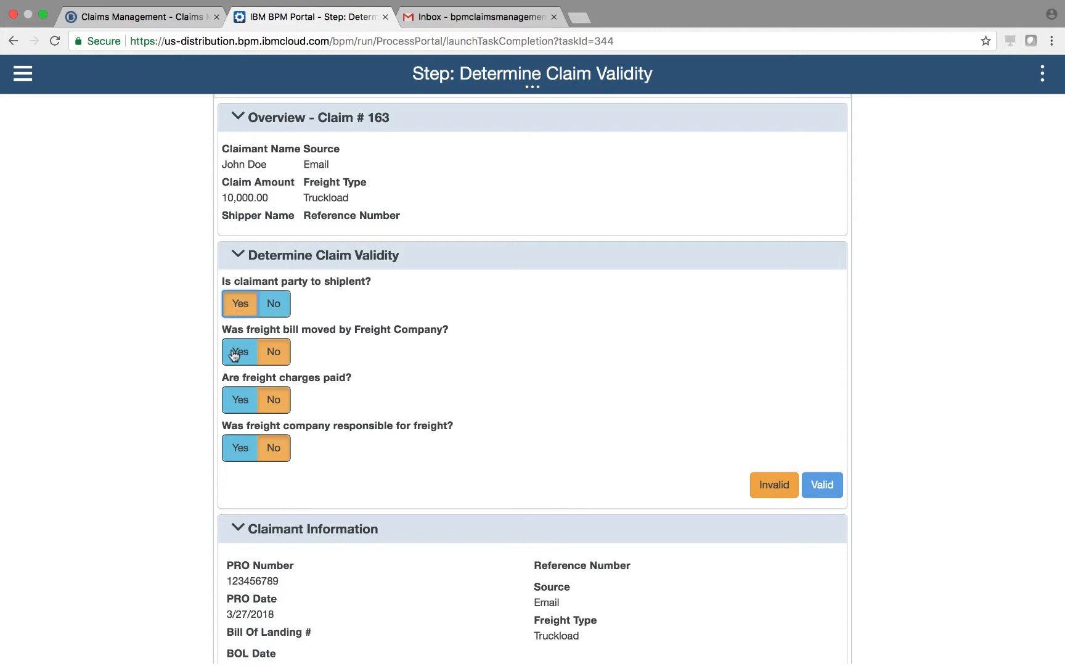
left_click(238, 357)
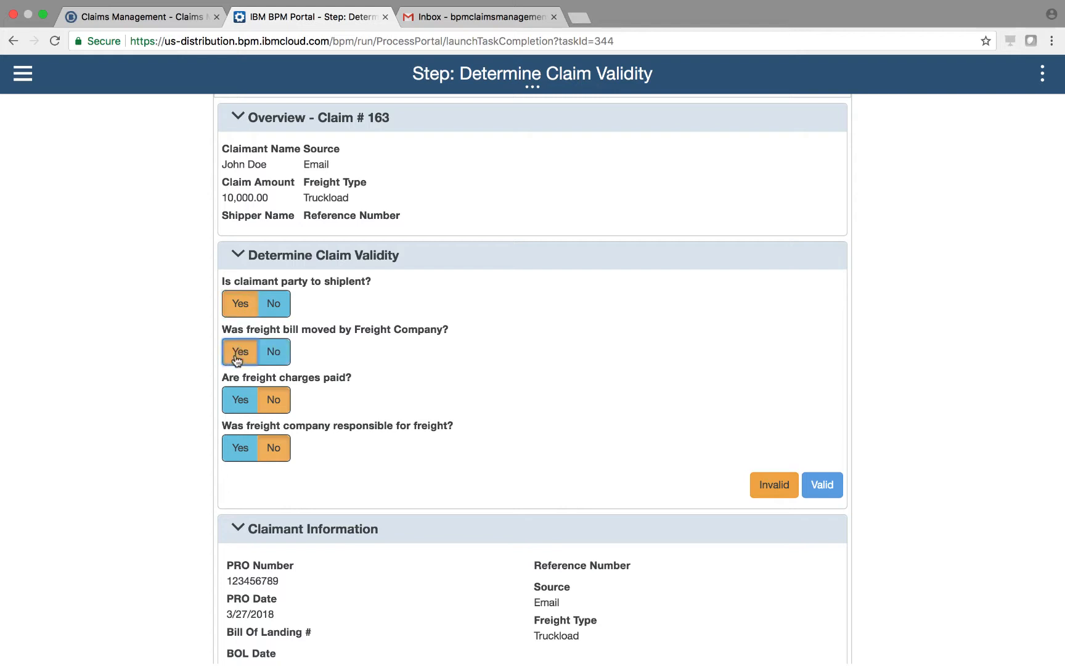
left_click(239, 402)
left_click(238, 446)
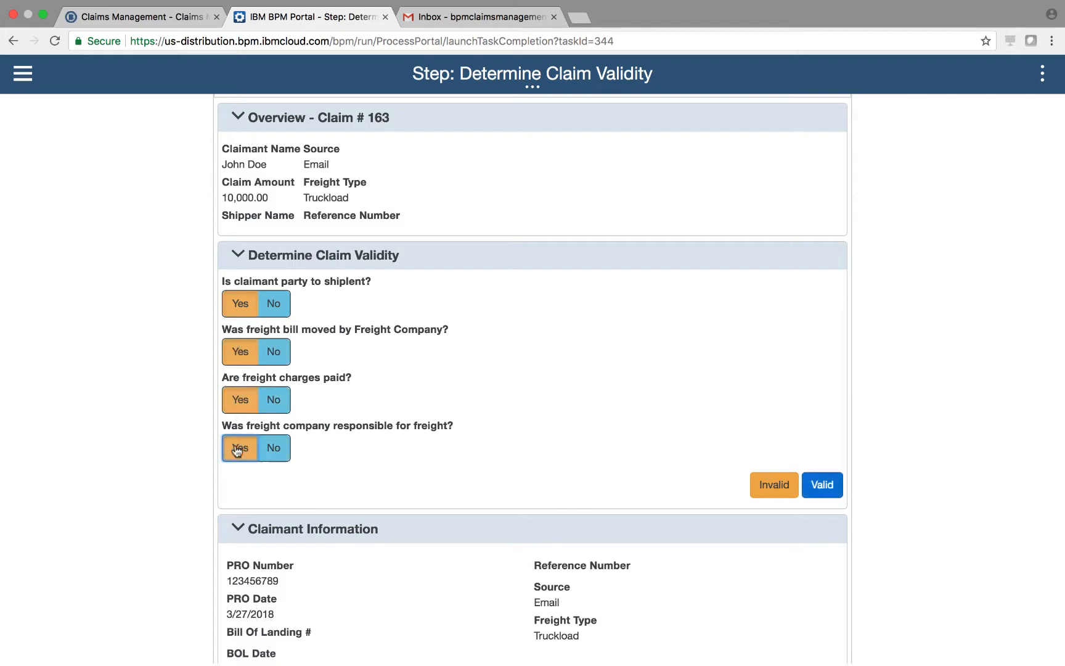
left_click(836, 485)
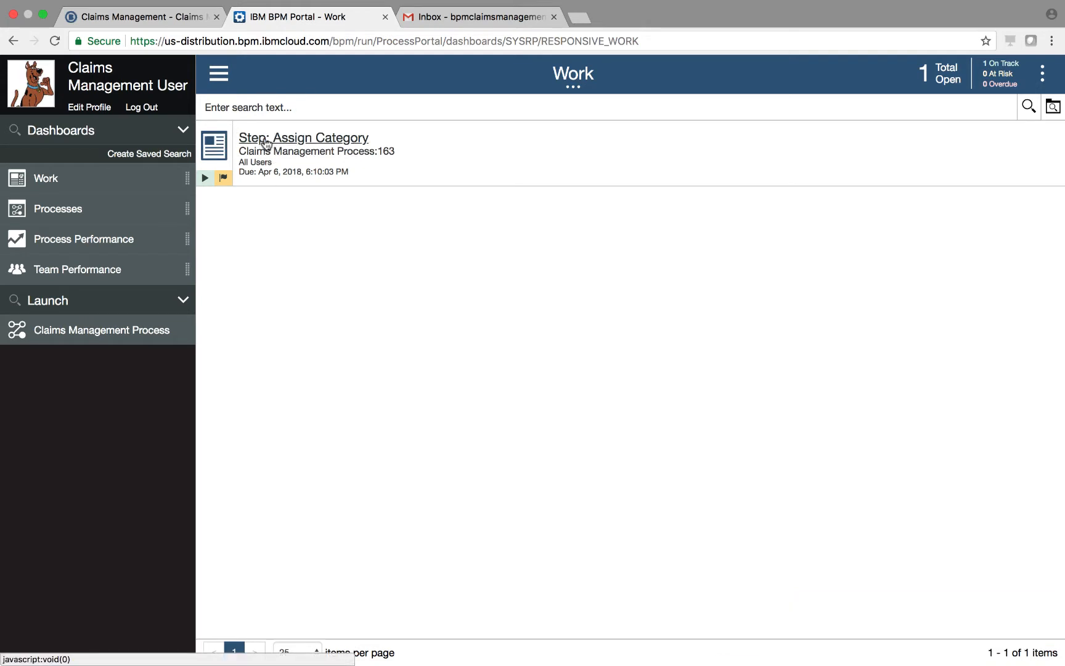
View claim 163's process diagram, then launch the Assign Category task from Work
left_click(227, 152)
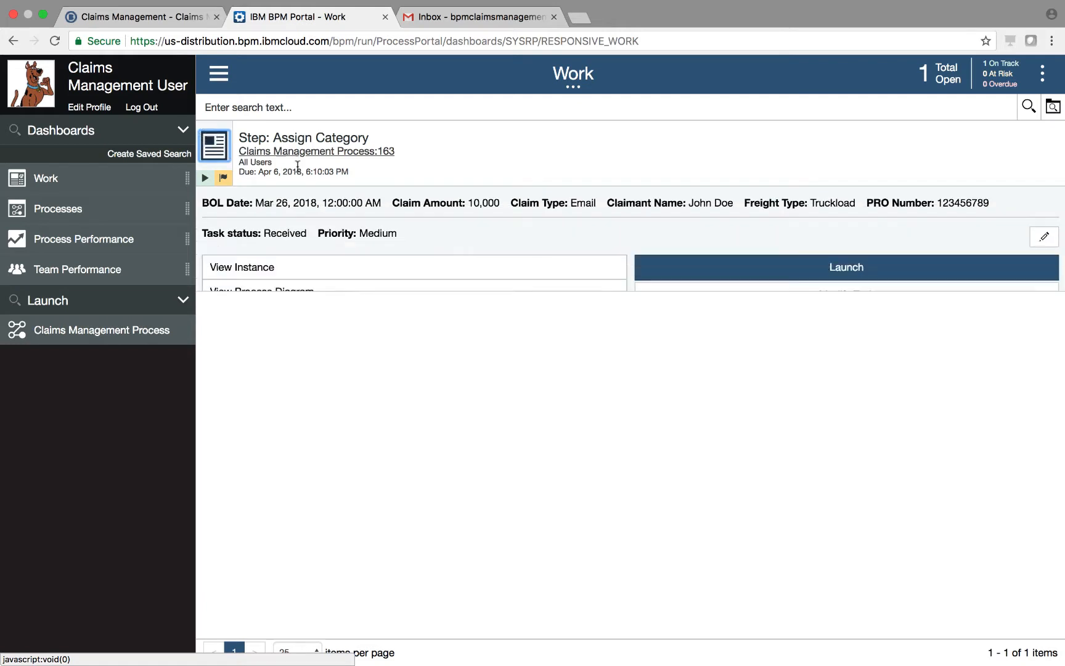
left_click(294, 294)
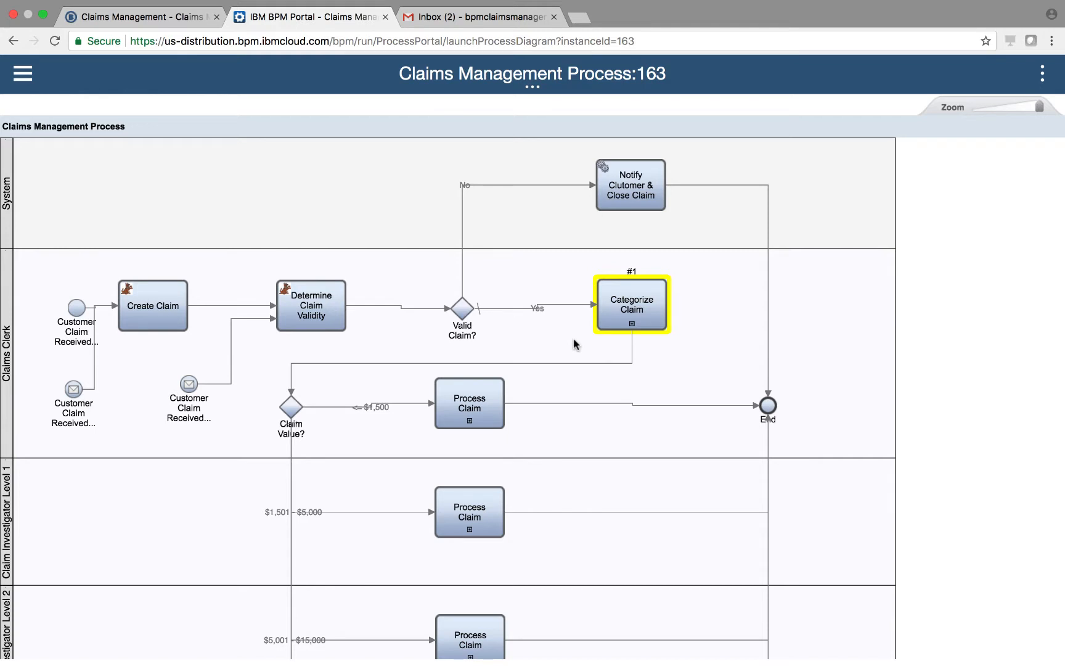
left_click(22, 75)
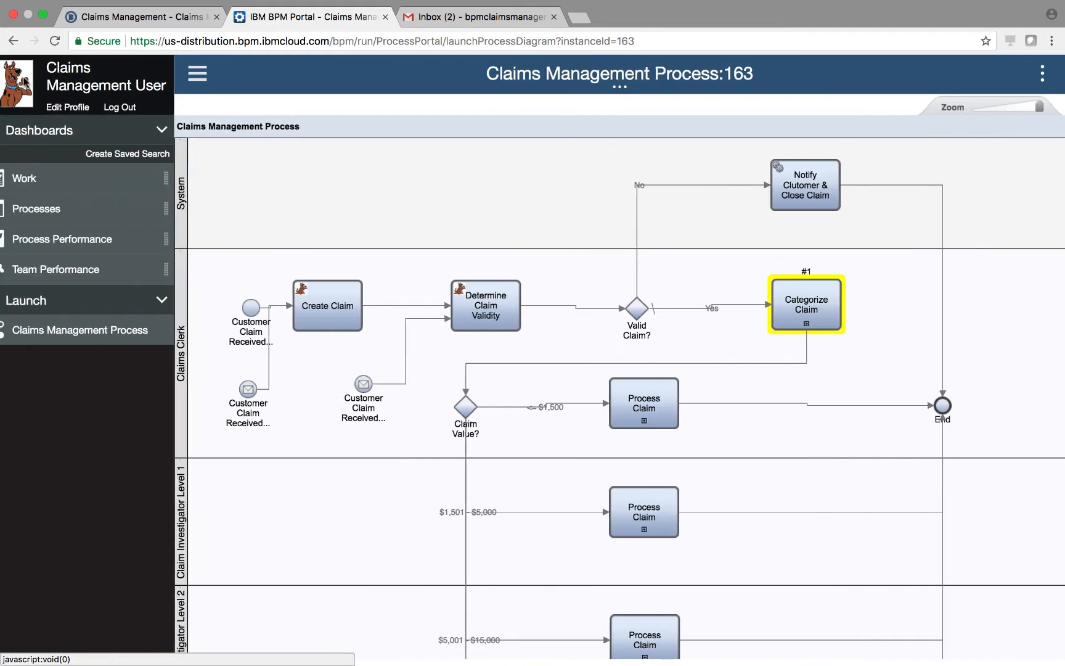
left_click(46, 179)
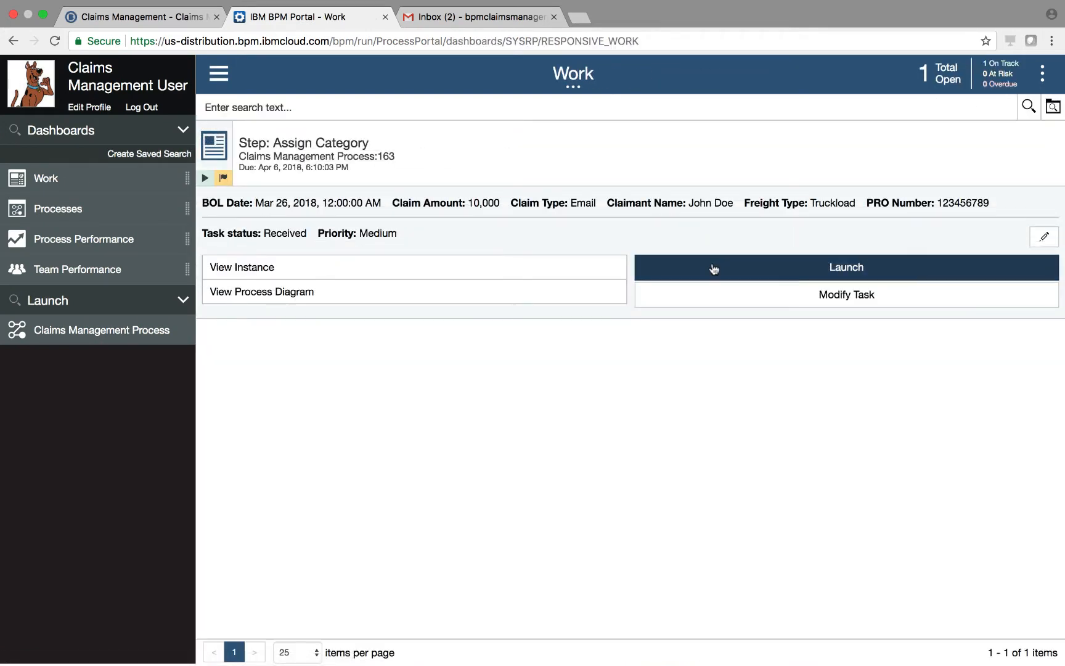
left_click(714, 269)
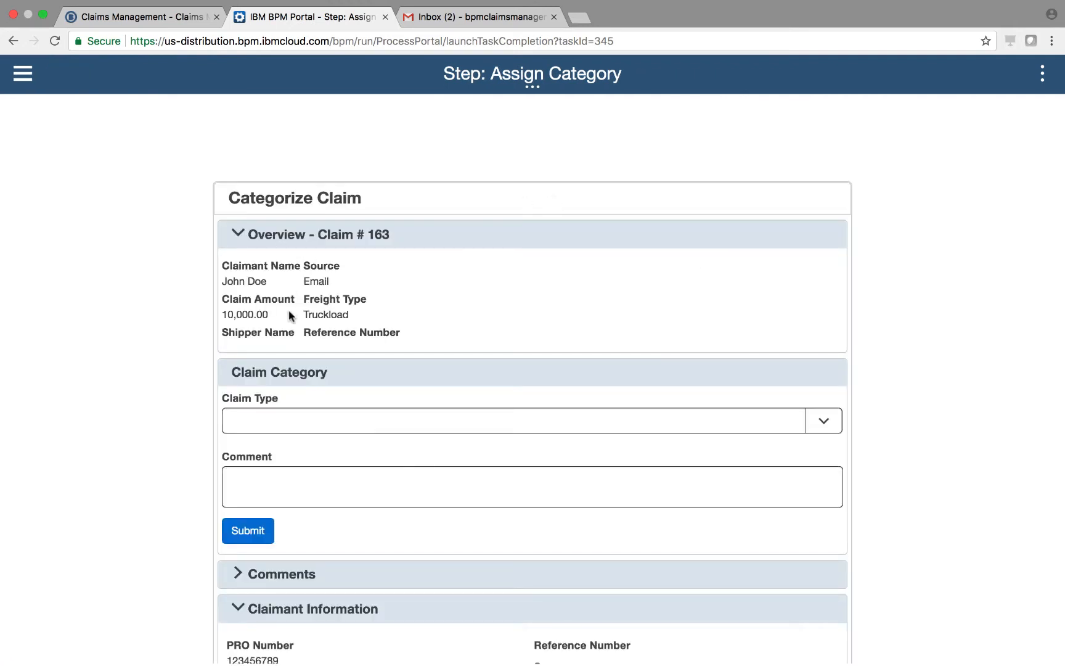
Set Claim Type to Visible Damage, comment that the shipment was visibly damaged, and submit
scroll(183, 373, "down", 2)
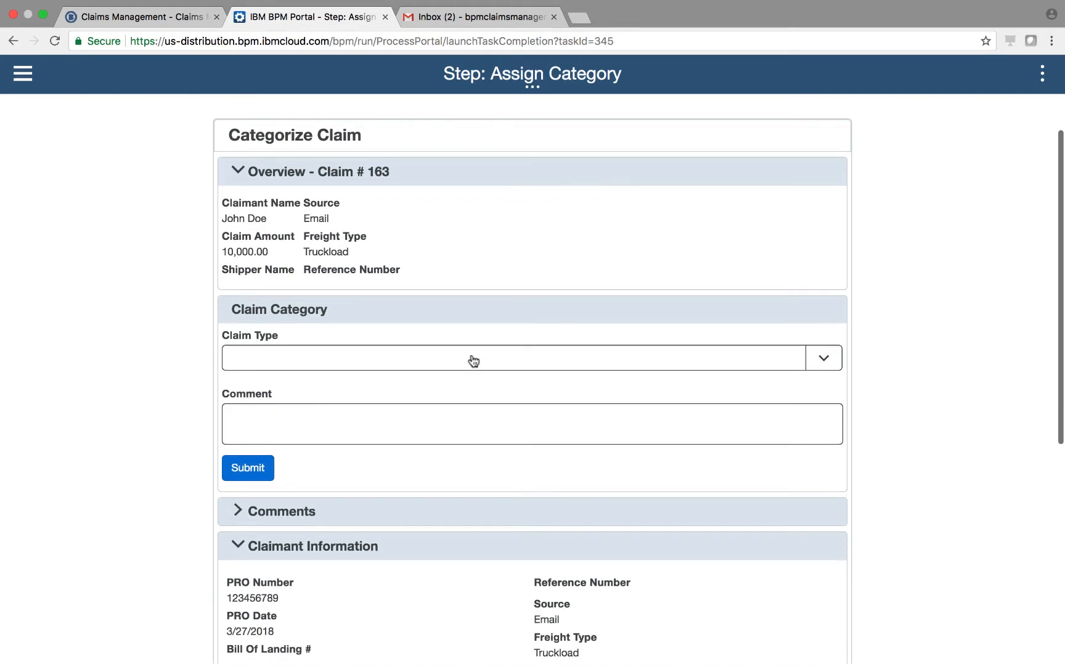
left_click(828, 359)
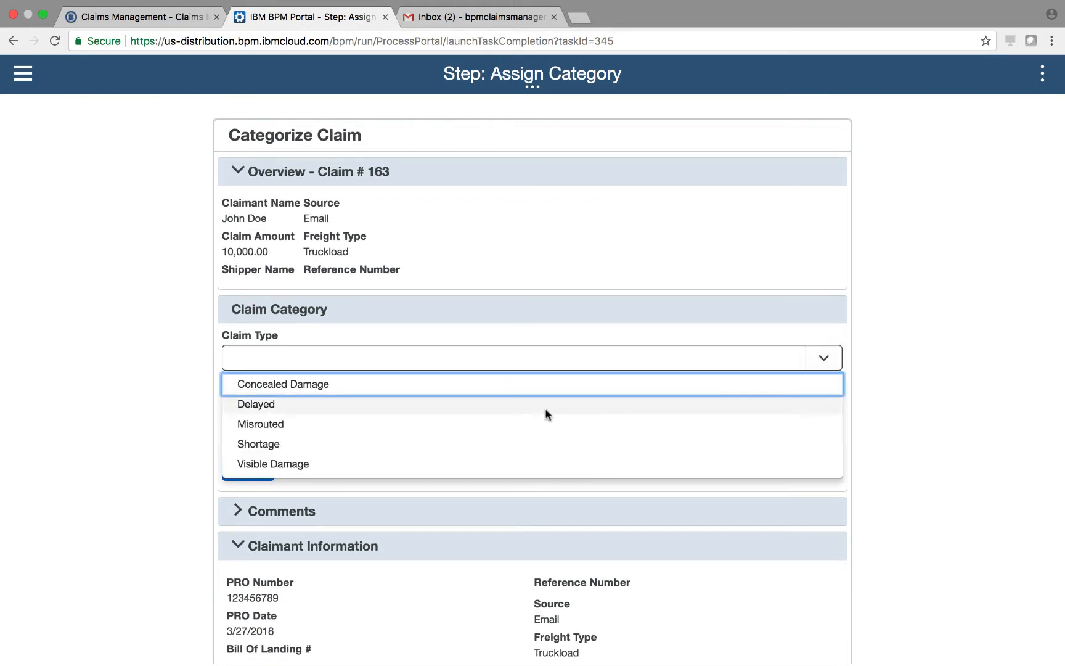
left_click(345, 463)
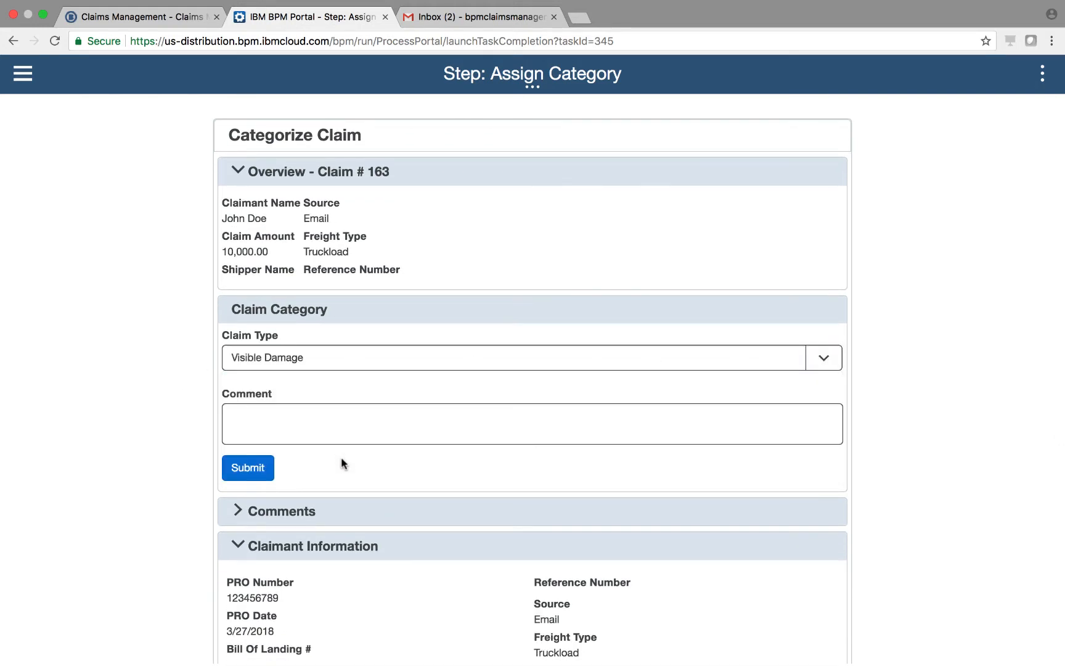
left_click(314, 431)
type("Sh")
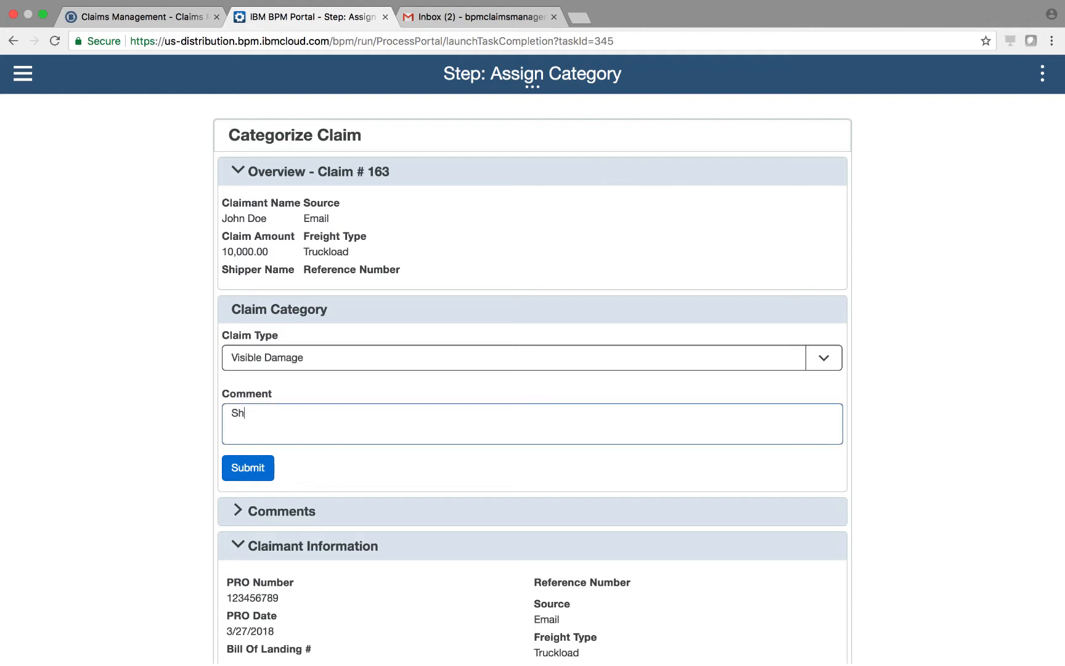
type("ipment was visibly damaged.")
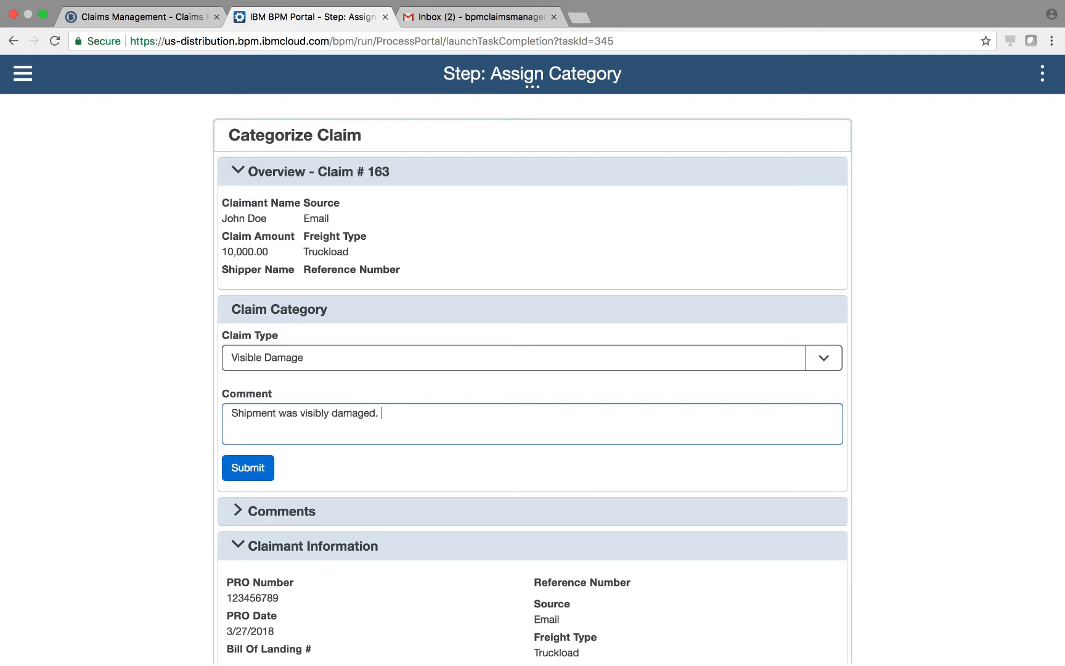
left_click(247, 475)
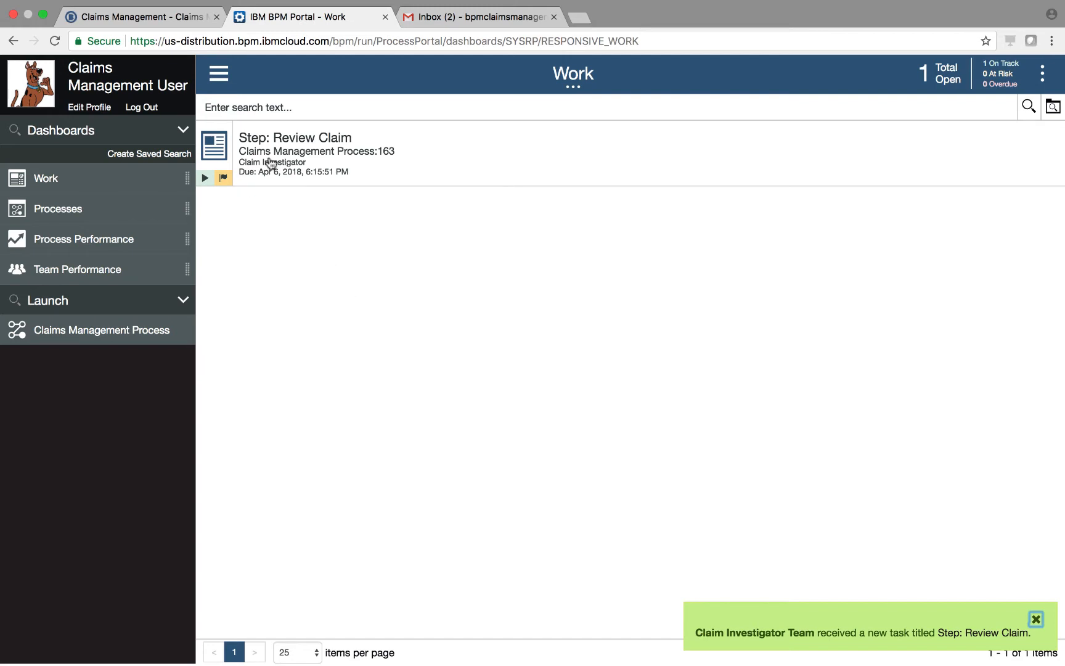
Inspect claim 163's process diagram, then reopen the Review Claim task details on Work
left_click(214, 145)
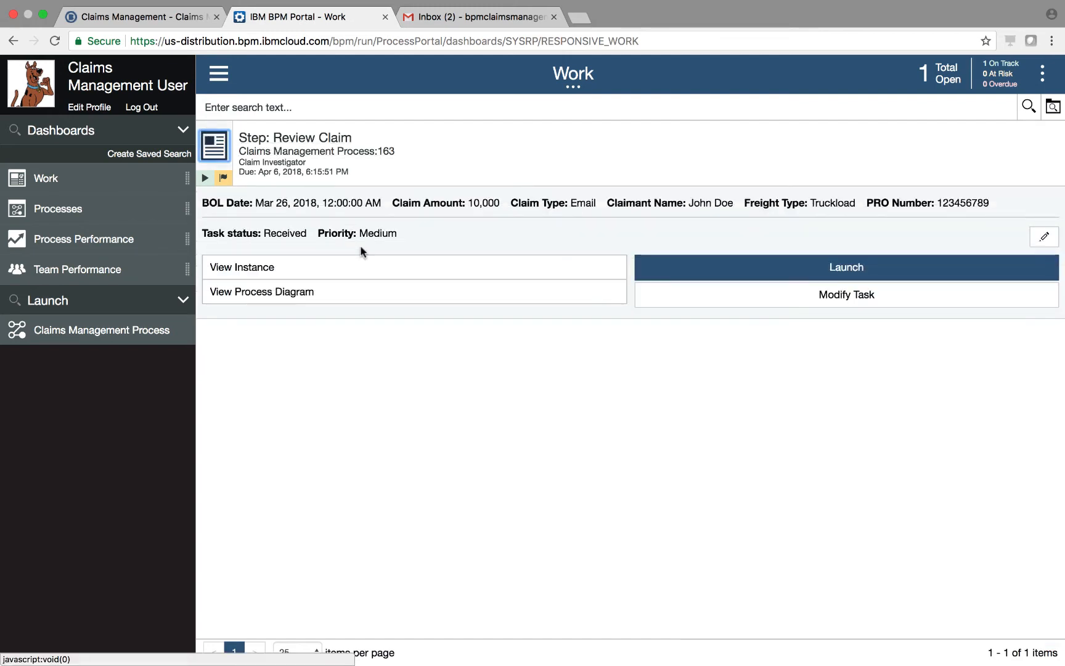
left_click(323, 298)
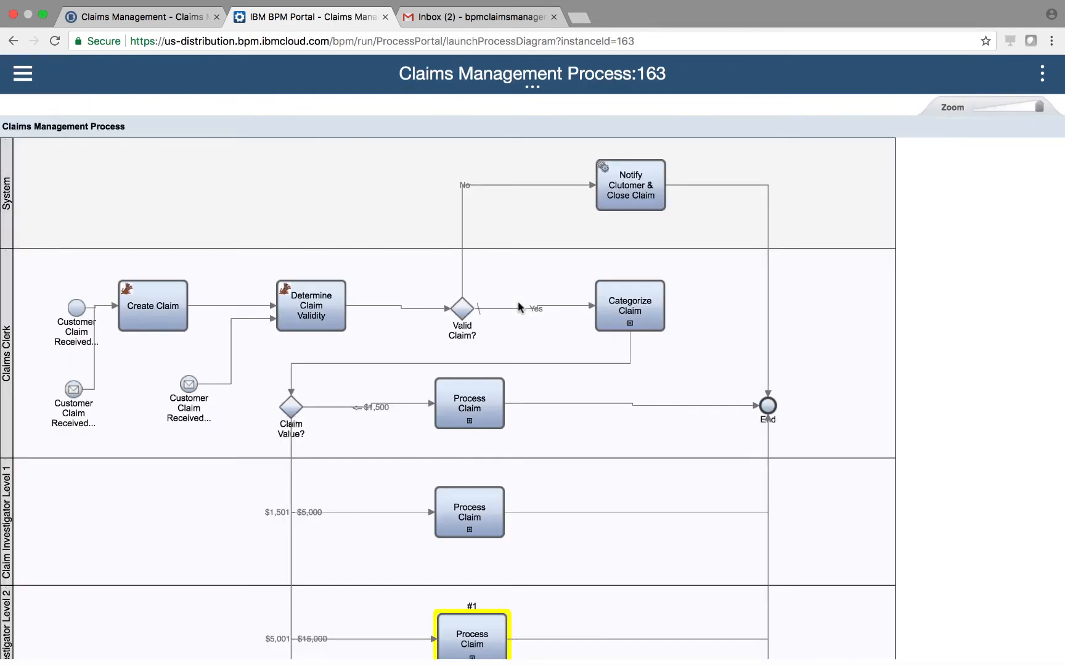
scroll(661, 442, "down", 3)
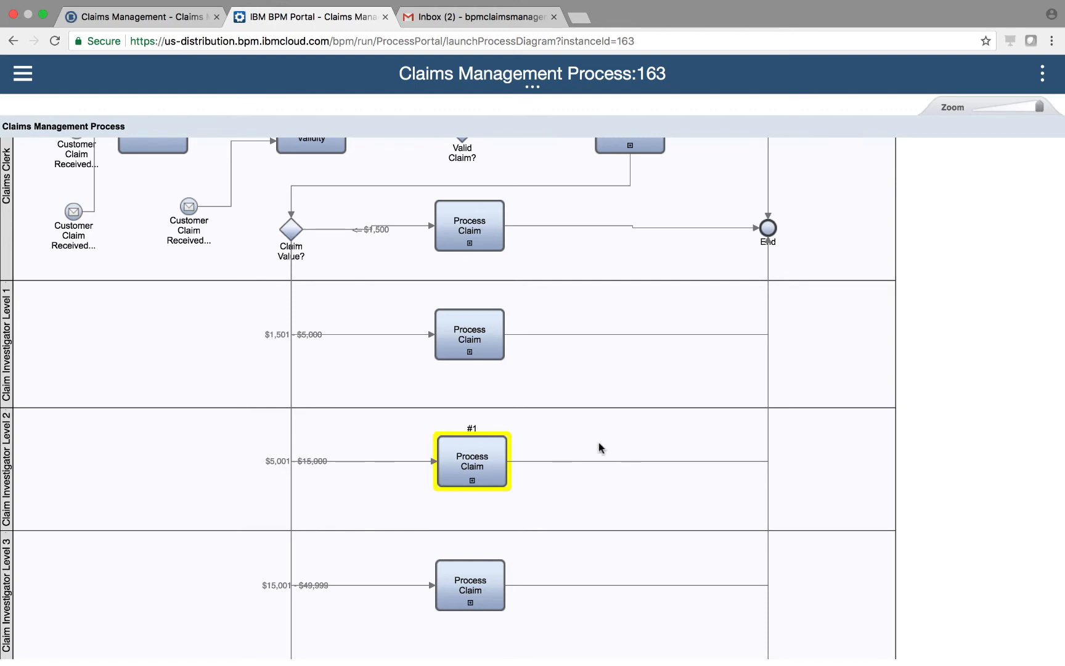
scroll(599, 448, "up", 5)
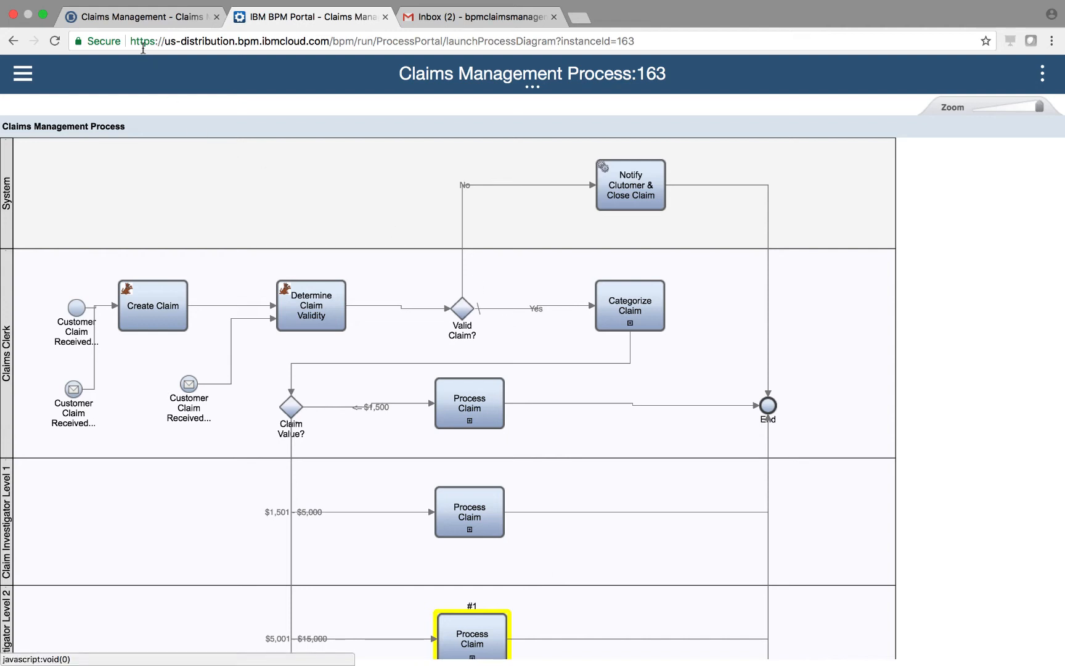
left_click(23, 75)
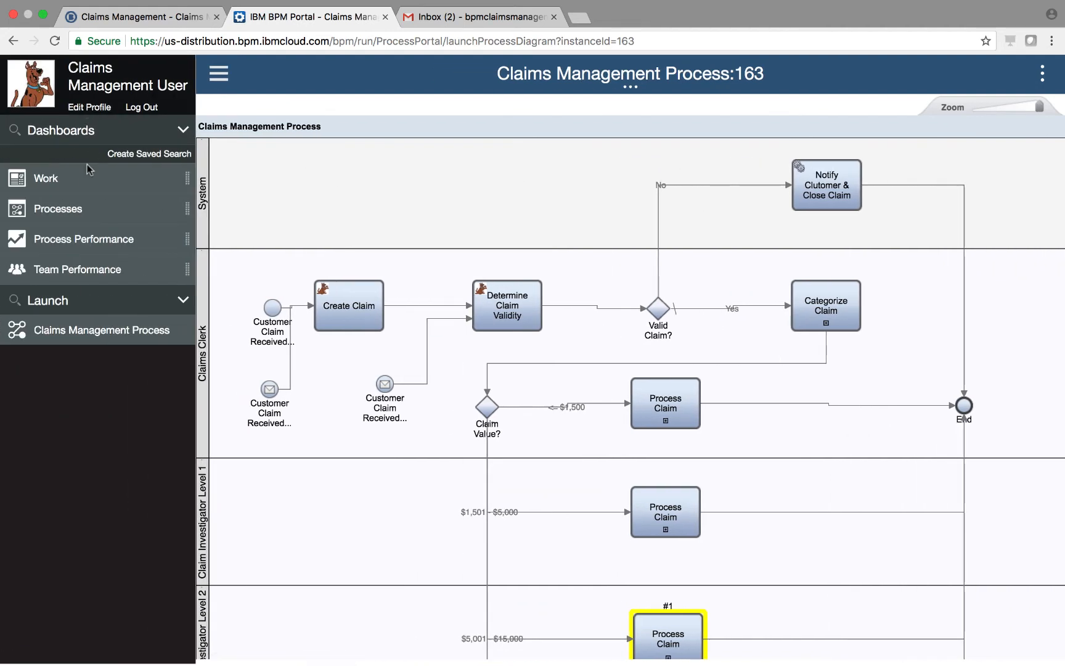
left_click(47, 179)
left_click(310, 141)
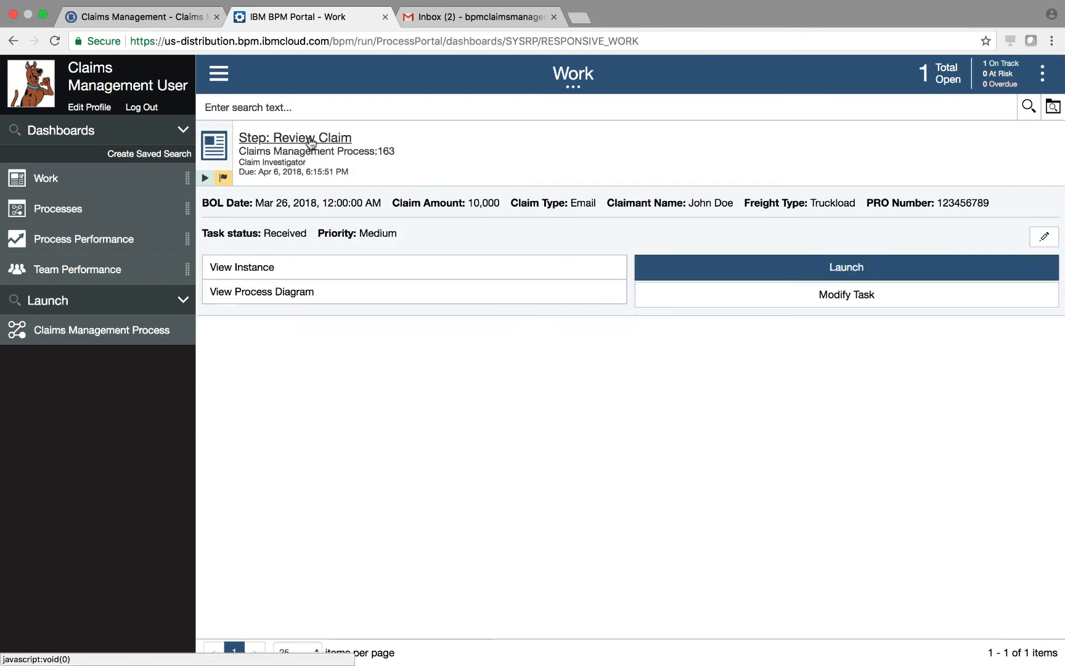
Claim claim 163's Review Claim task and mark it Approve with the Pay in Full option
left_click(755, 265)
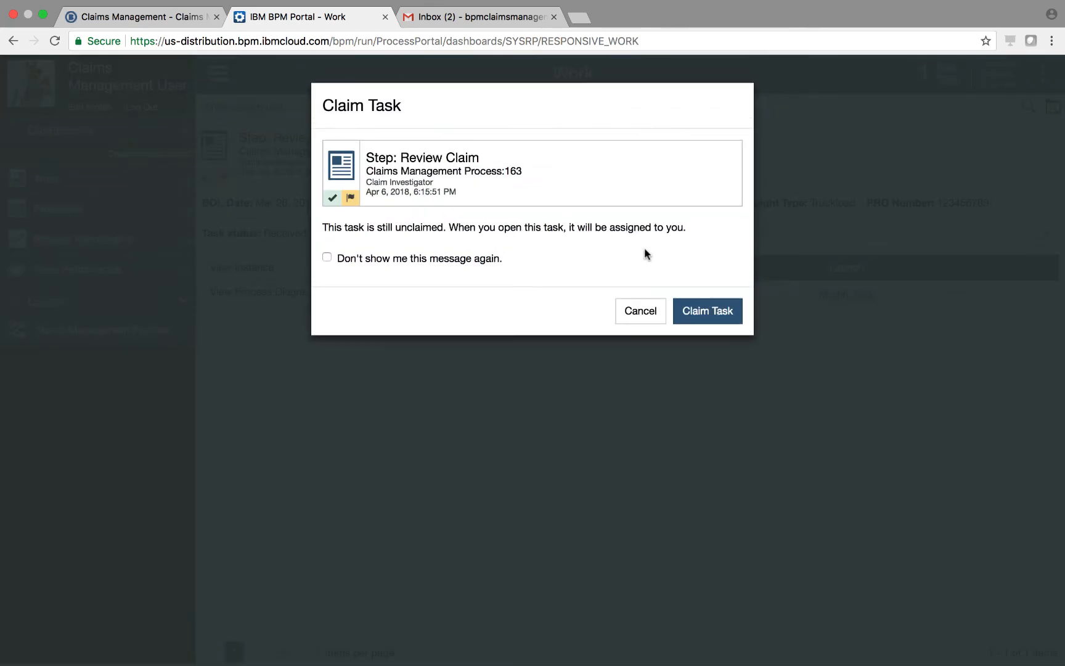
left_click(729, 317)
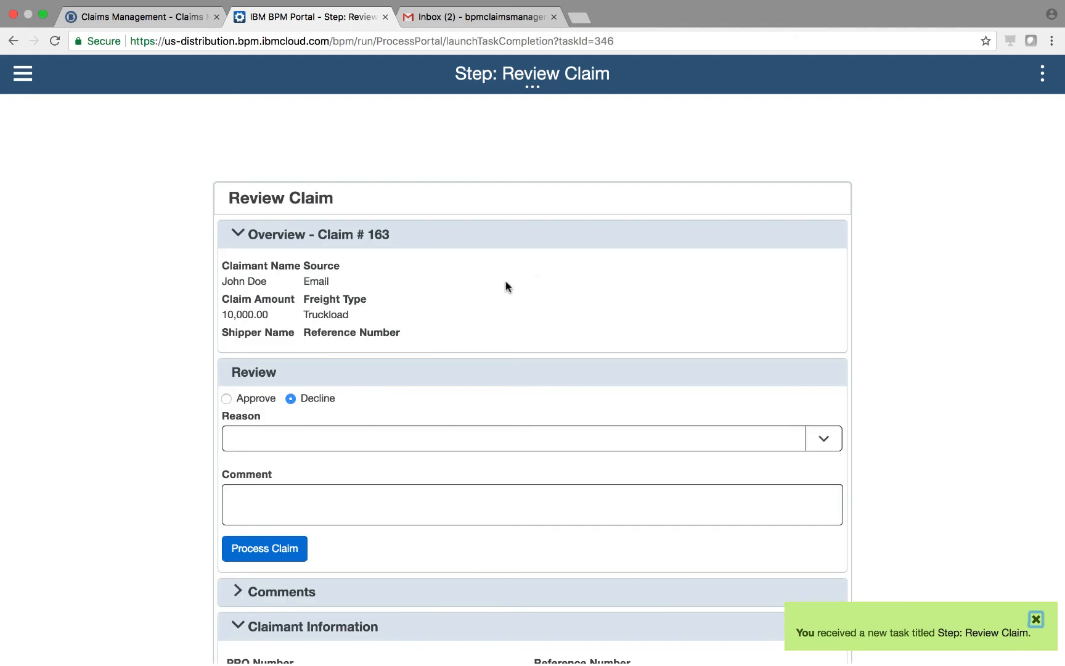
left_click(226, 369)
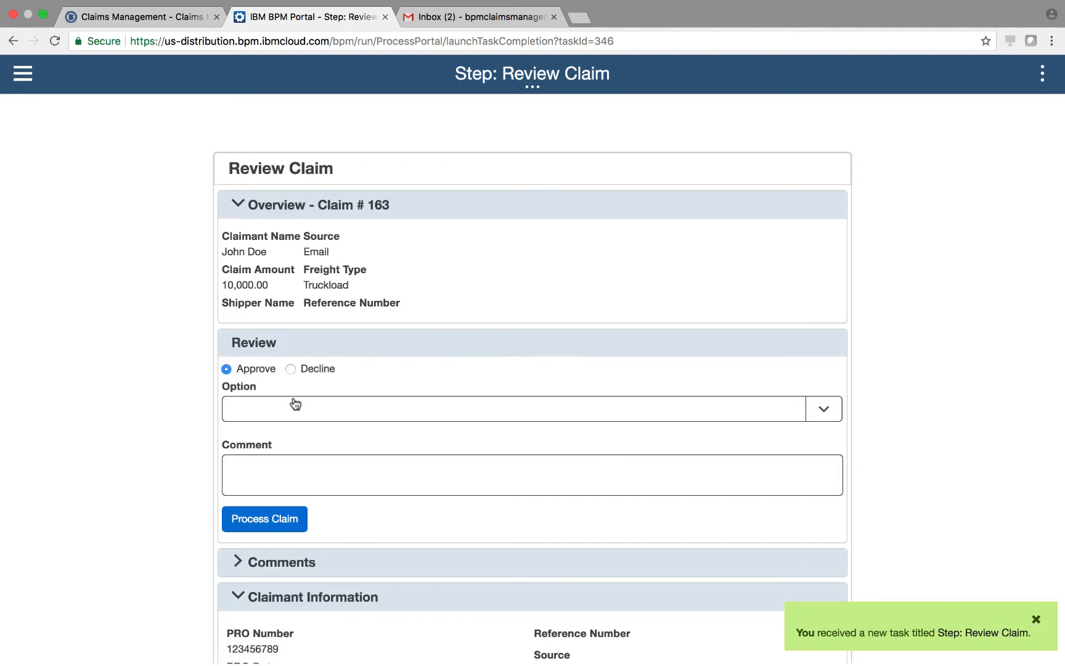
left_click(295, 408)
left_click(278, 455)
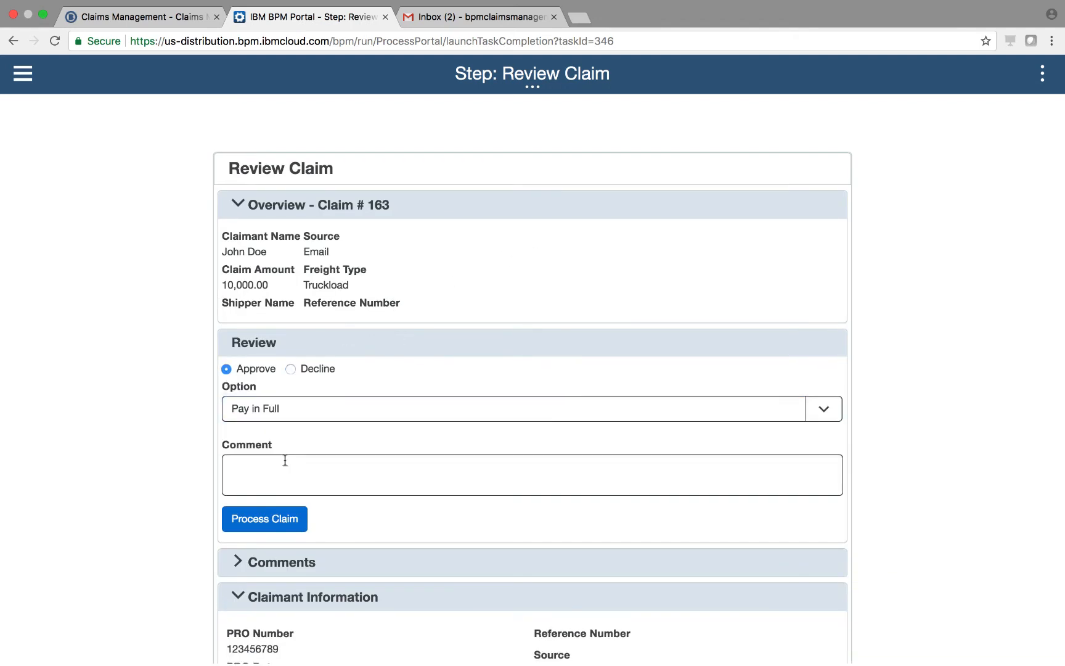
Add the comment 'Shipment was visibly damaged.' and submit the claim for processing
left_click(285, 461)
type("Shipment was")
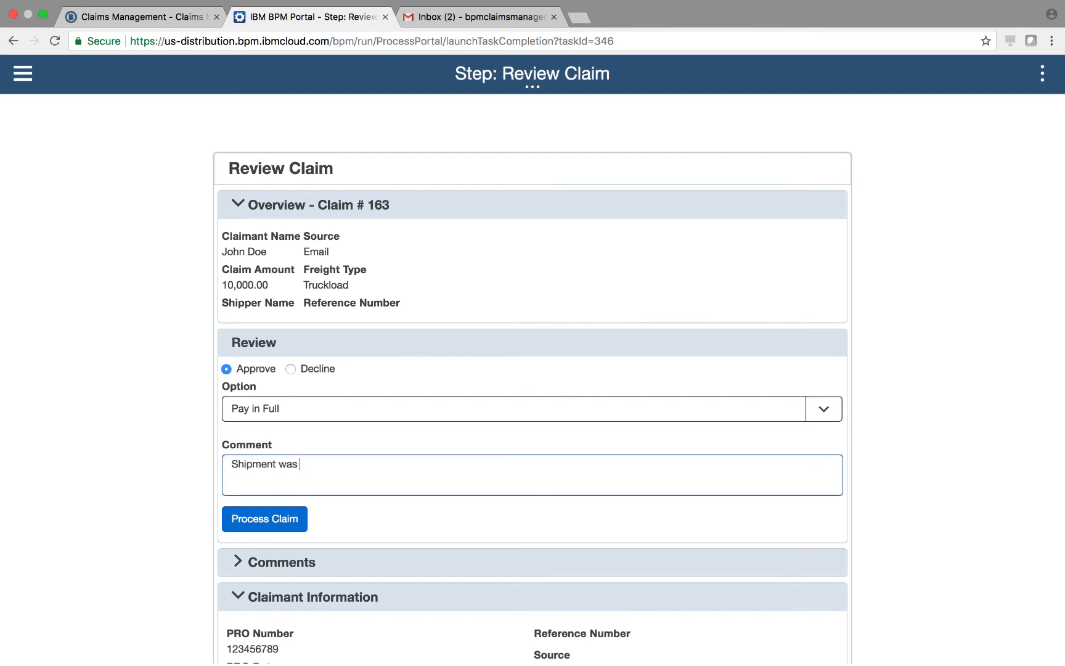
type(" visibly damaged.")
left_click(238, 524)
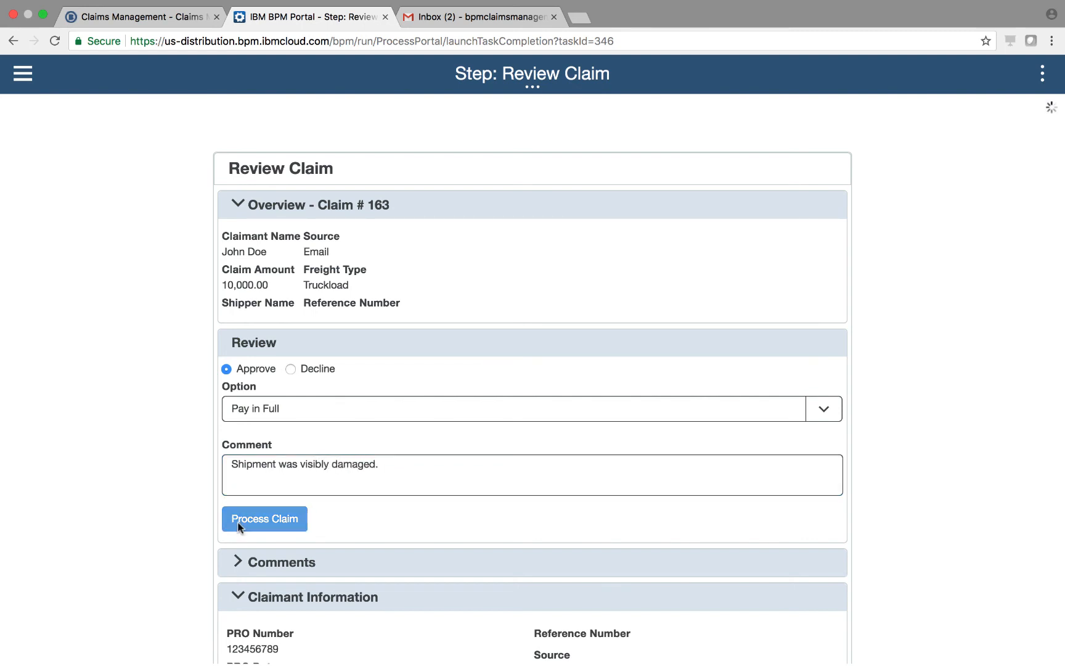